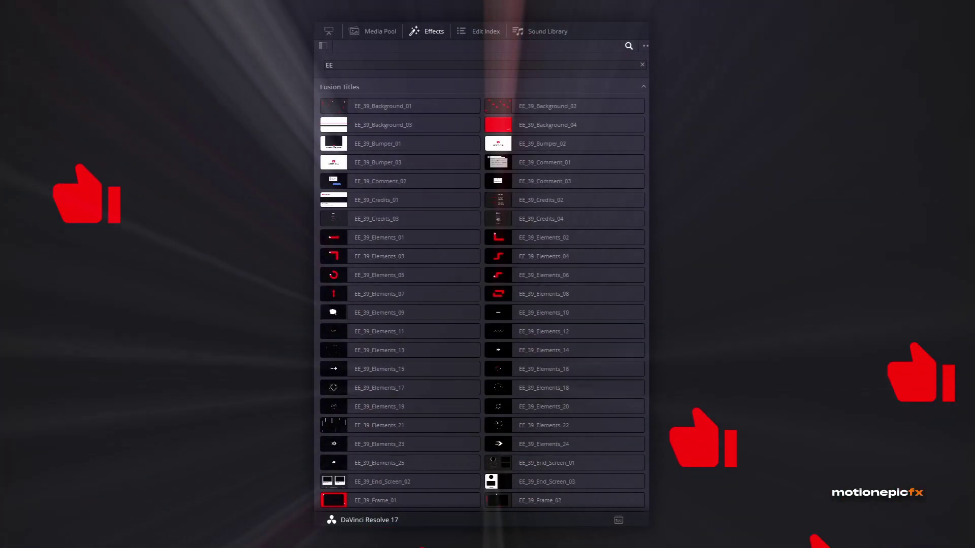
- Scroll through the content, then bring the File Explorer project files window to the front
scroll(647, 152, "down", 5)
scroll(647, 152, "down", 8)
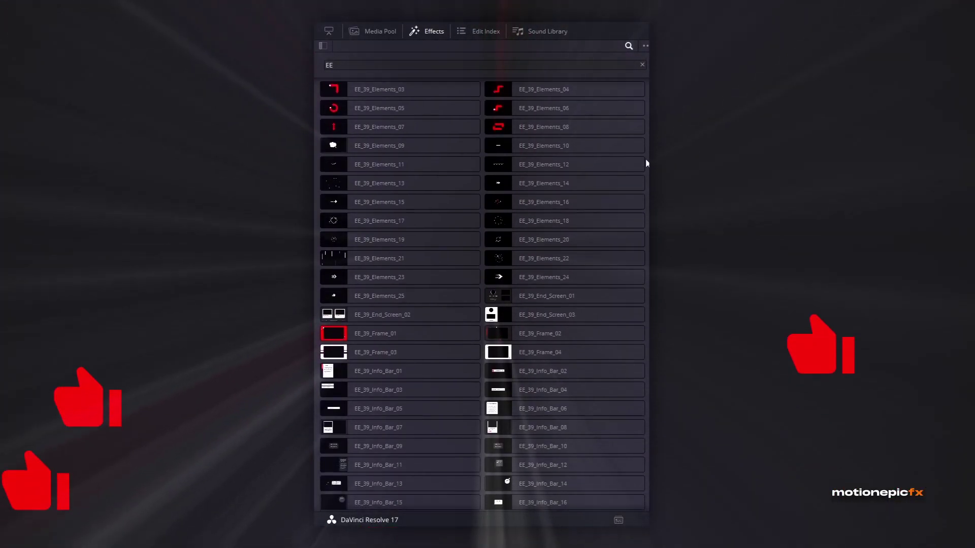
scroll(482, 295, "down", 10)
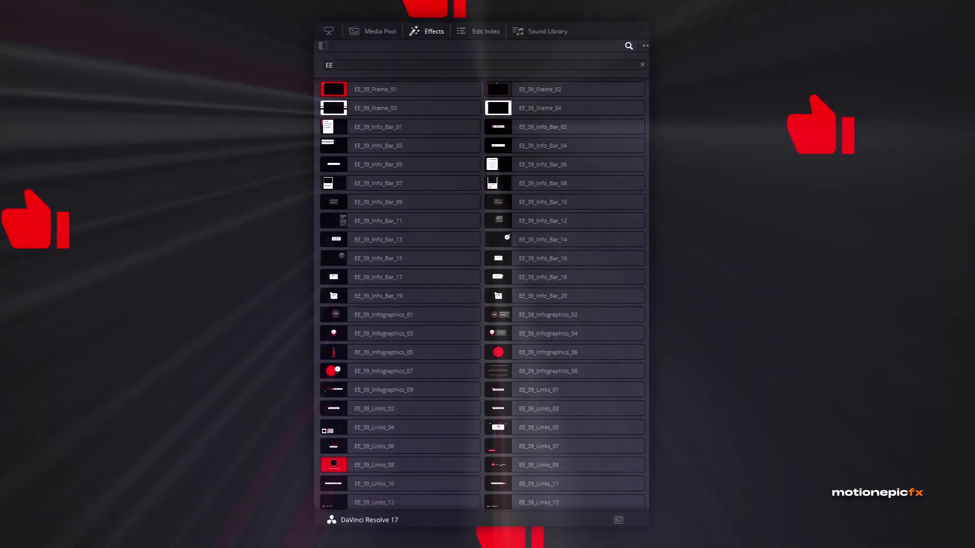
scroll(482, 295, "down", 8)
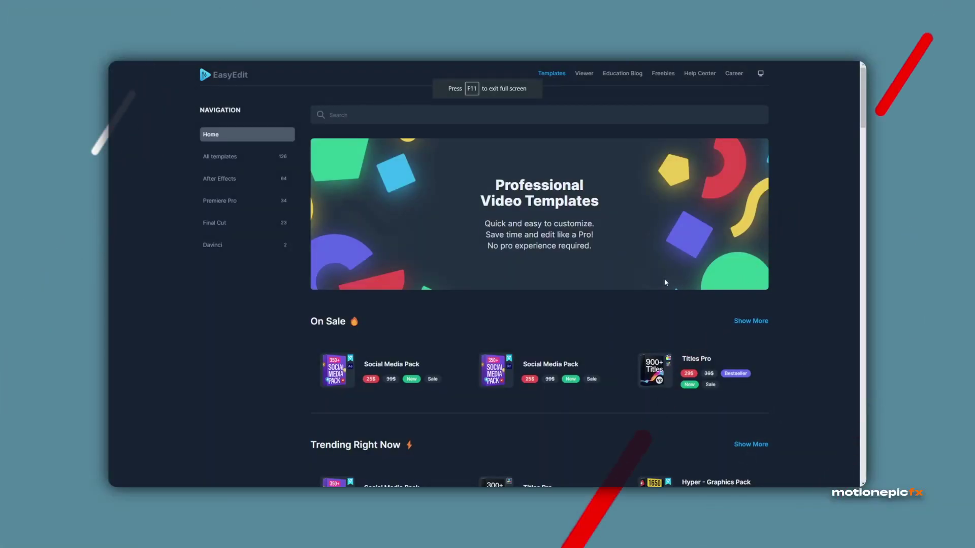
scroll(665, 281, "down", 4)
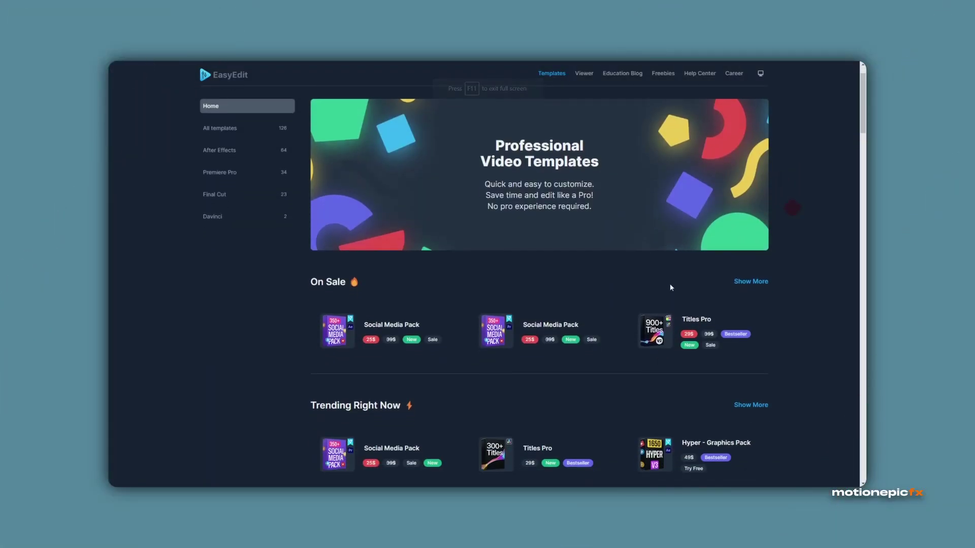
scroll(680, 295, "down", 6)
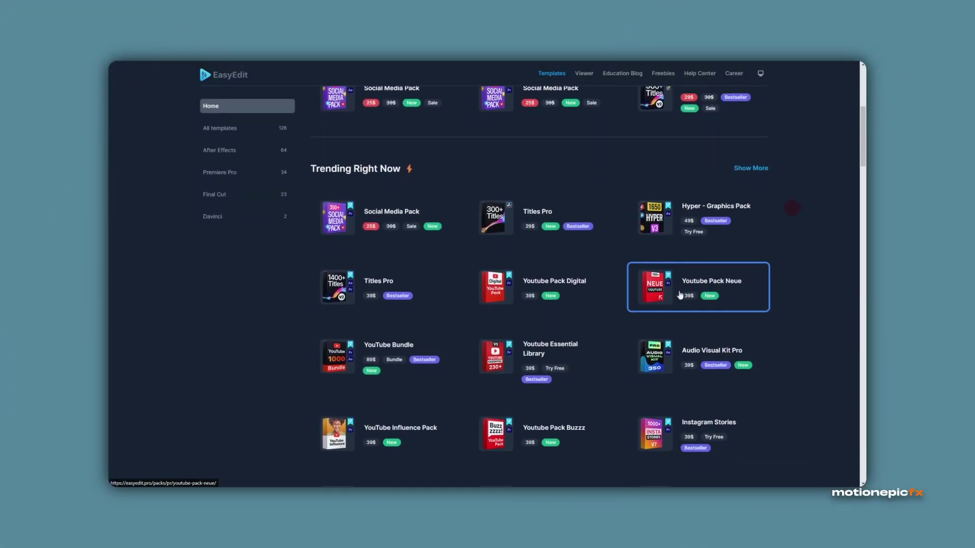
scroll(683, 299, "down", 6)
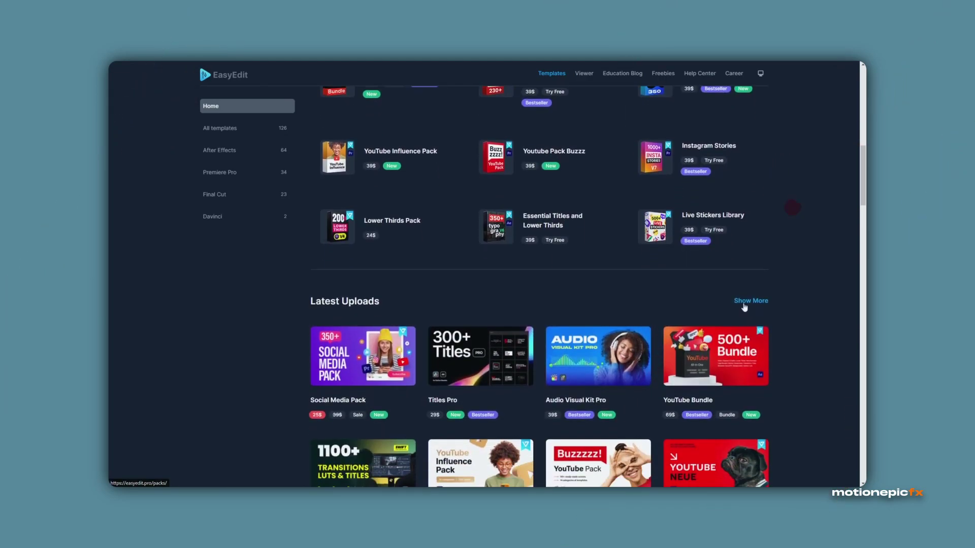
scroll(776, 310, "down", 10)
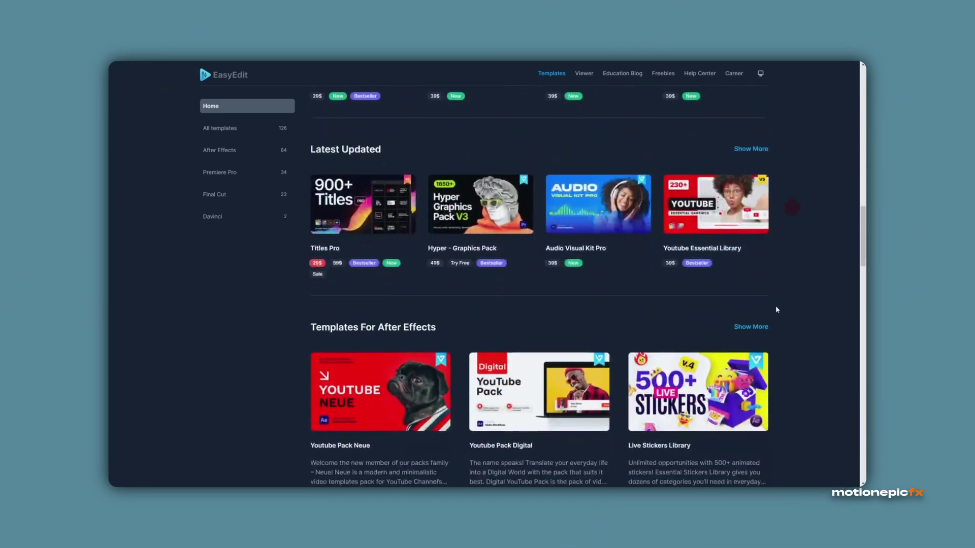
scroll(776, 310, "down", 11)
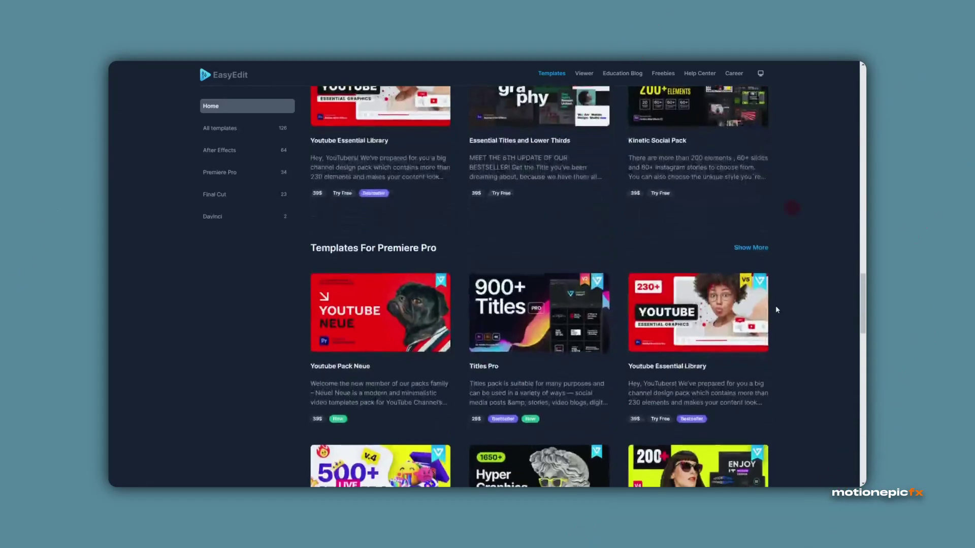
scroll(775, 305, "down", 8)
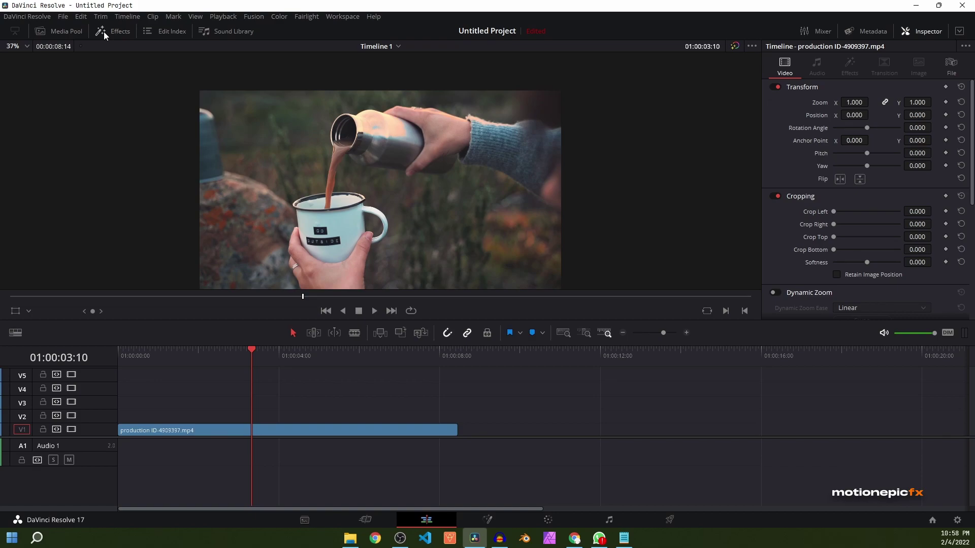
mouse_move(350, 539)
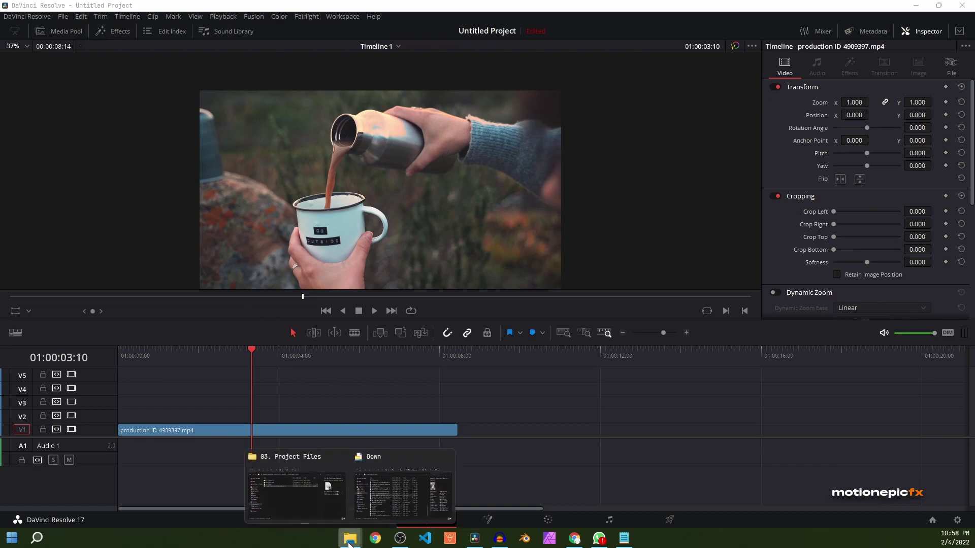
left_click(325, 496)
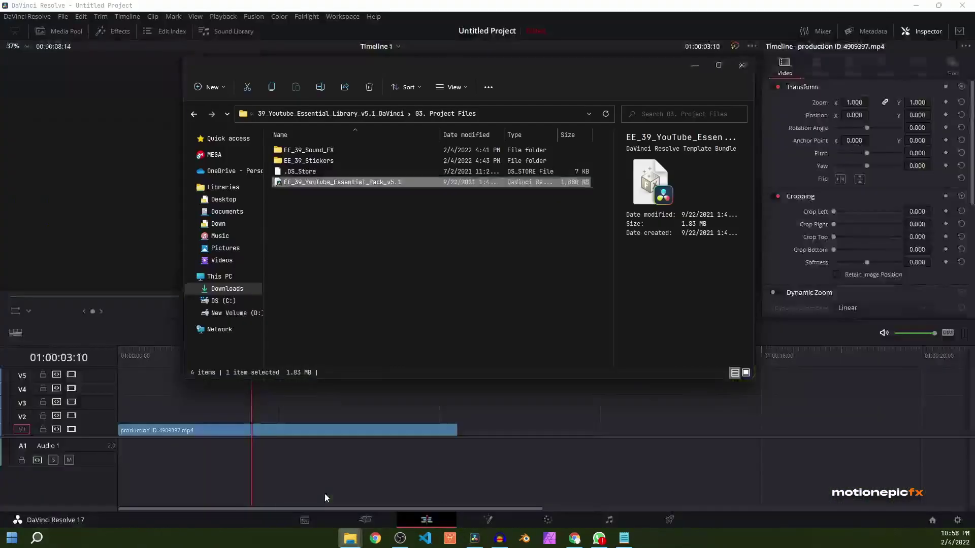
- Go up to the Youtube Essential Library folder, check the 04. Fonts folder, and return
left_click(337, 112)
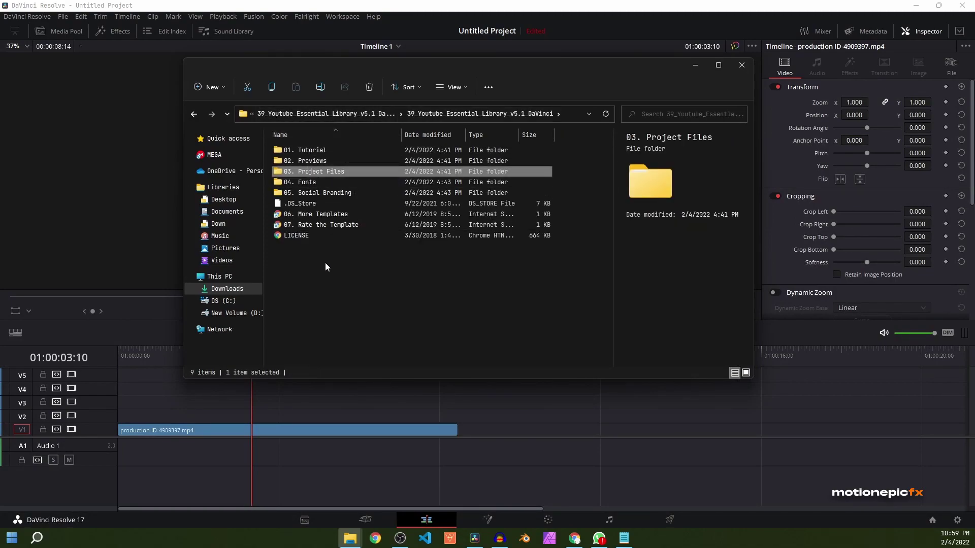
left_click(312, 263)
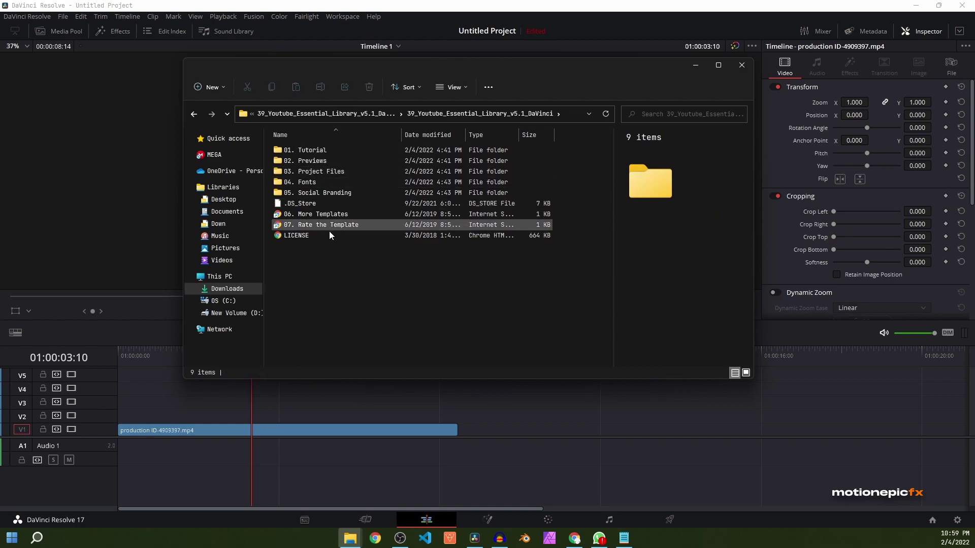
double_click(340, 183)
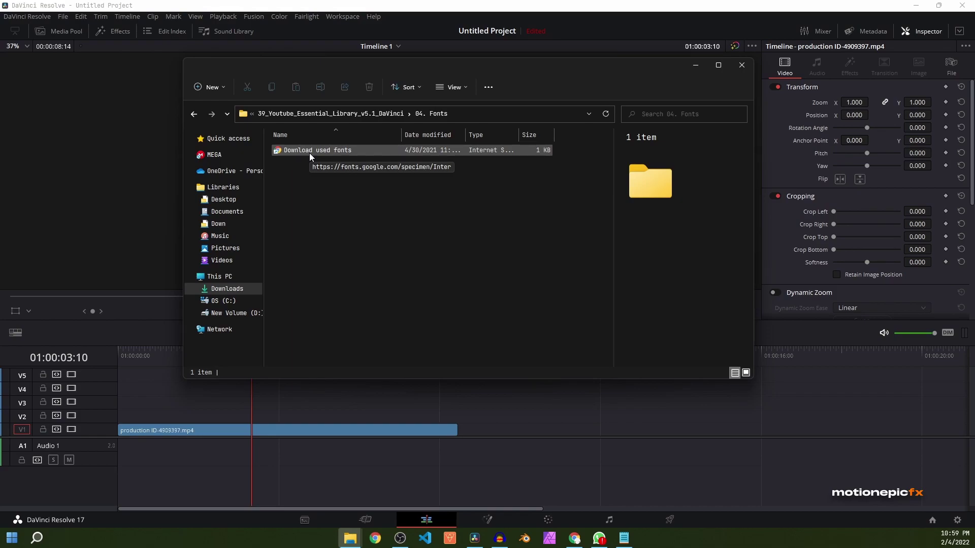
left_click(192, 114)
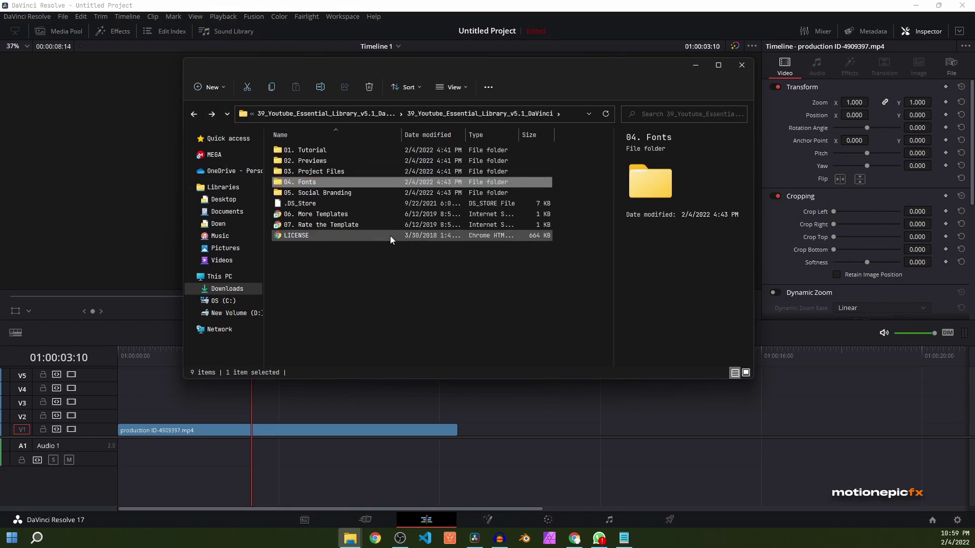
- Select the EE_39_YouTube_Essential_Pack_v5.1 bundle in 03. Project Files, then switch back to Resolve
double_click(350, 171)
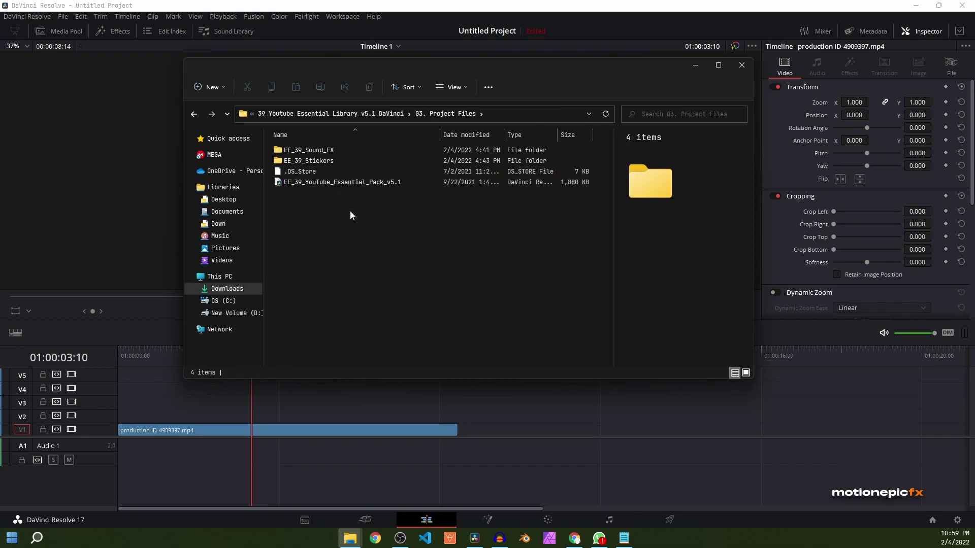
left_click(337, 185)
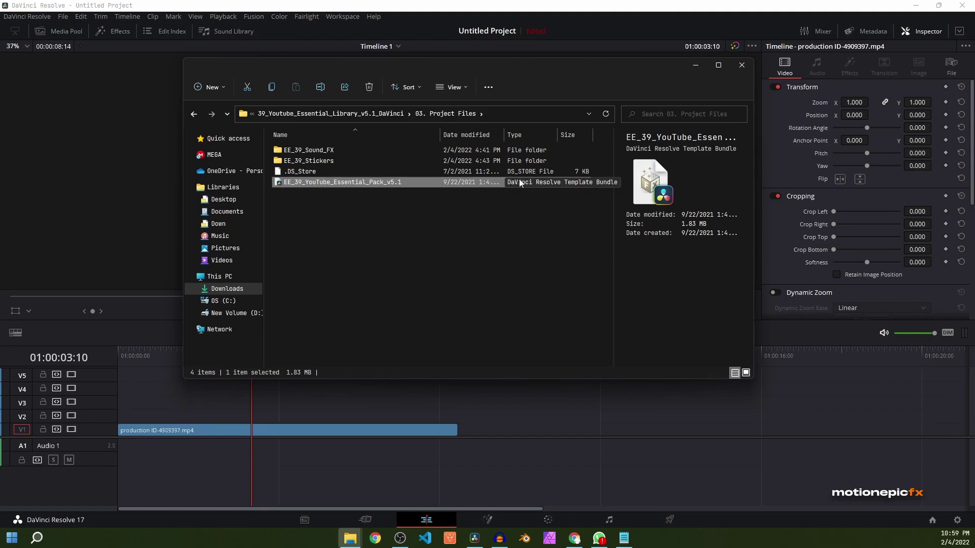
left_click(303, 405)
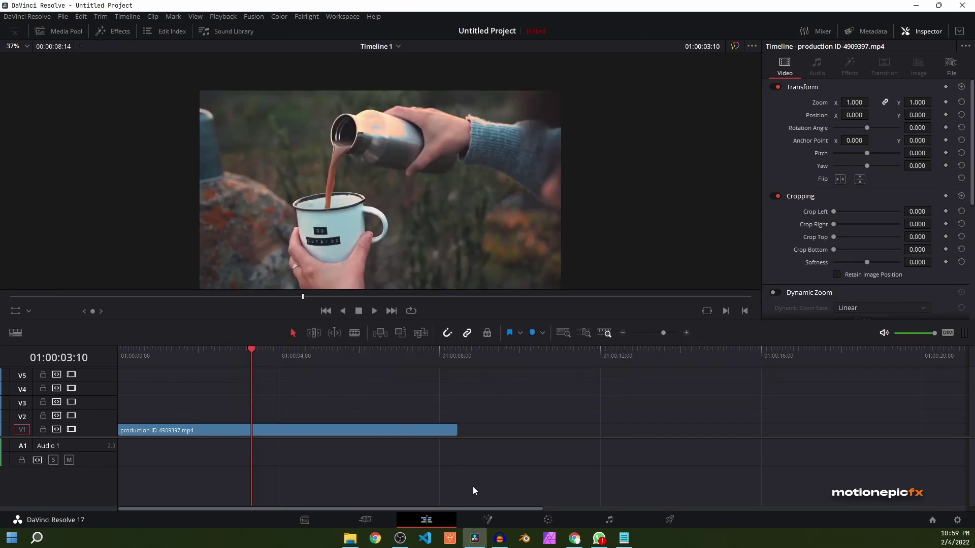
- Install the EE_39_YouTube_Essential_Pack_v5.1 bundle by dropping it into Fusion's Nodes panel and confirming overwrite
left_click(488, 520)
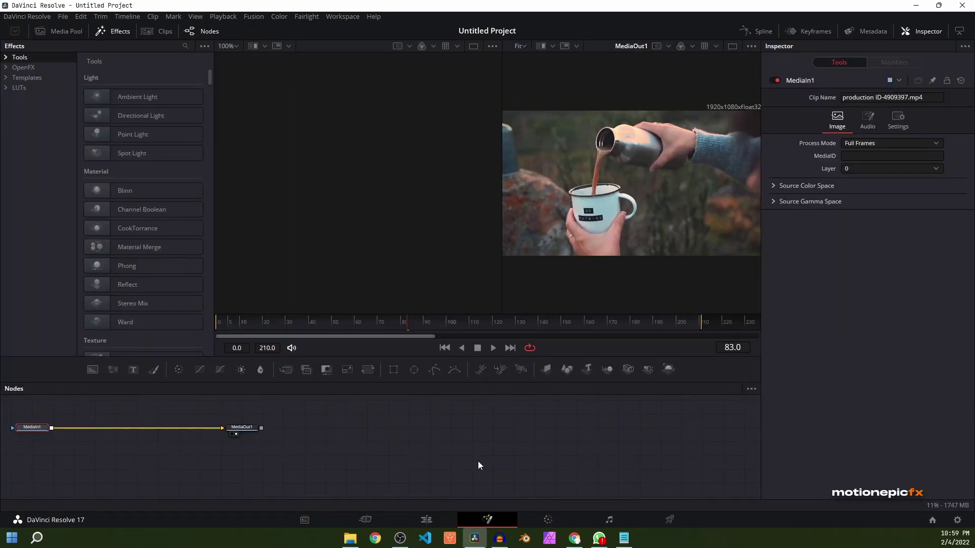
key("alt+Tab")
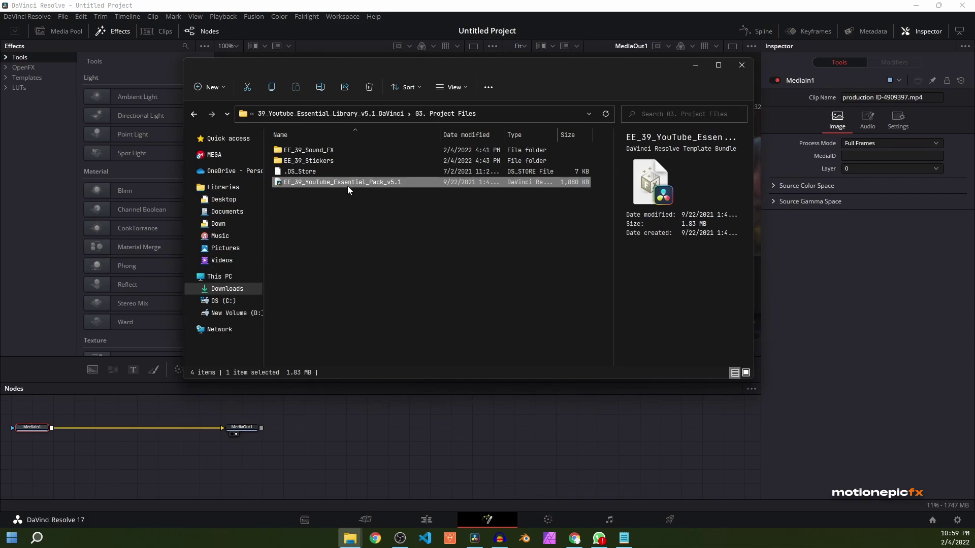
left_click_drag(343, 181, 334, 424)
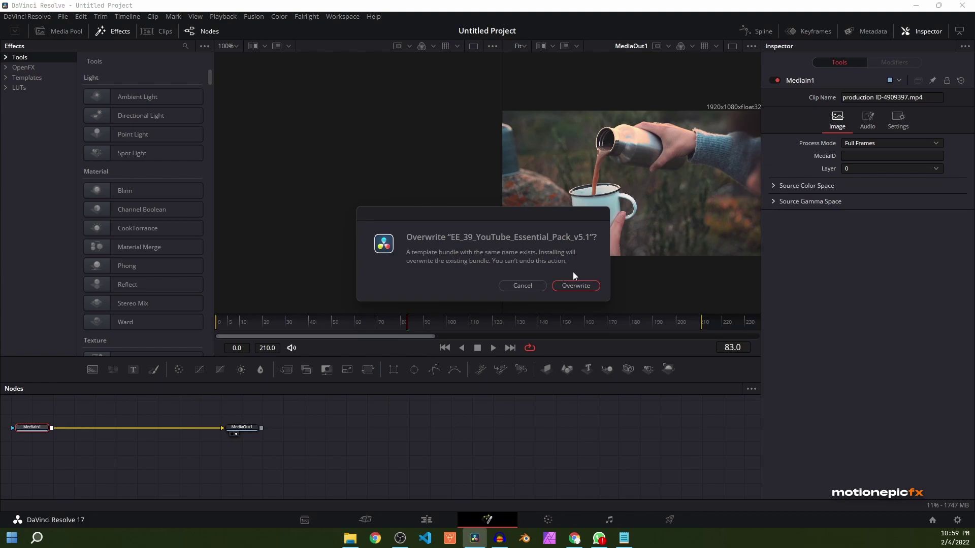
left_click(517, 287)
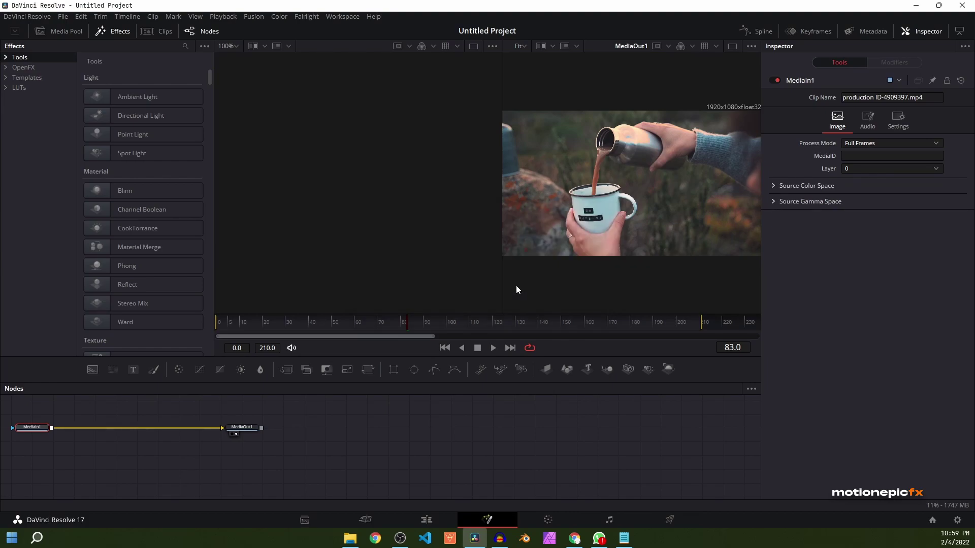
left_click(428, 514)
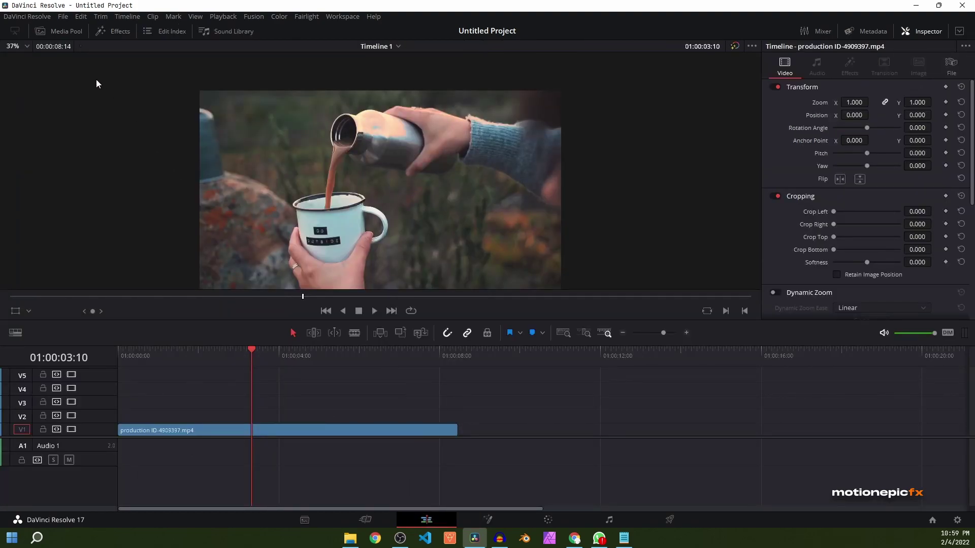
- Clear the Effects library search and browse the Toolbox, Open FX and audio categories
left_click(120, 32)
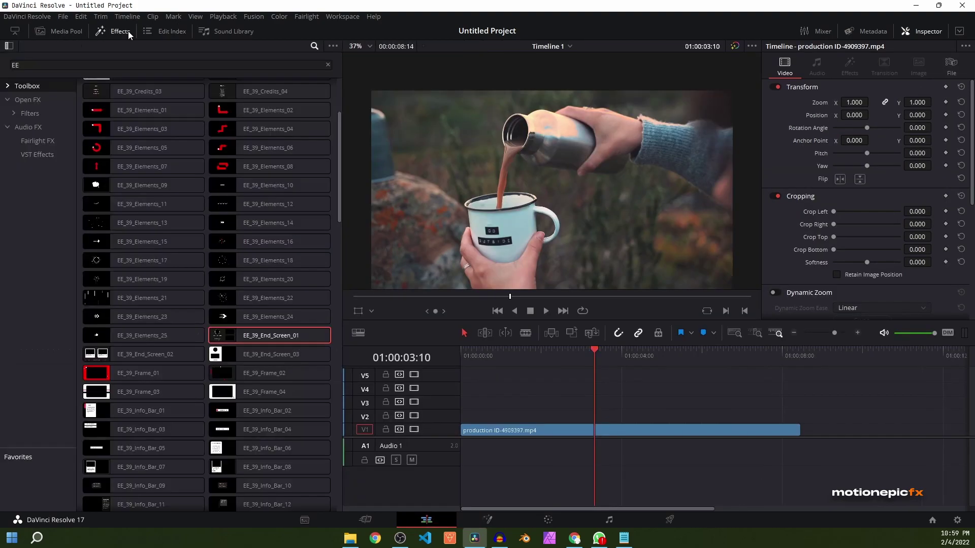
left_click(328, 65)
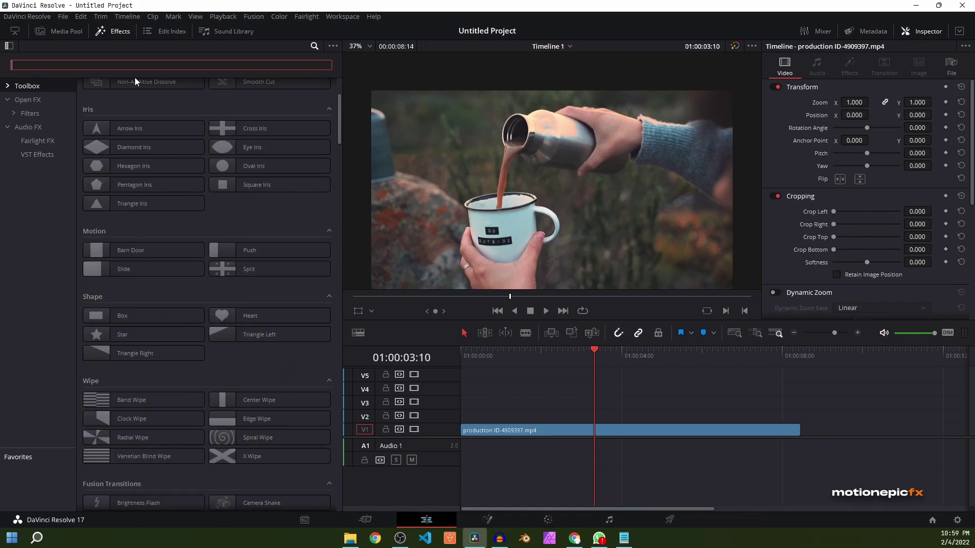
left_click(9, 86)
left_click(9, 85)
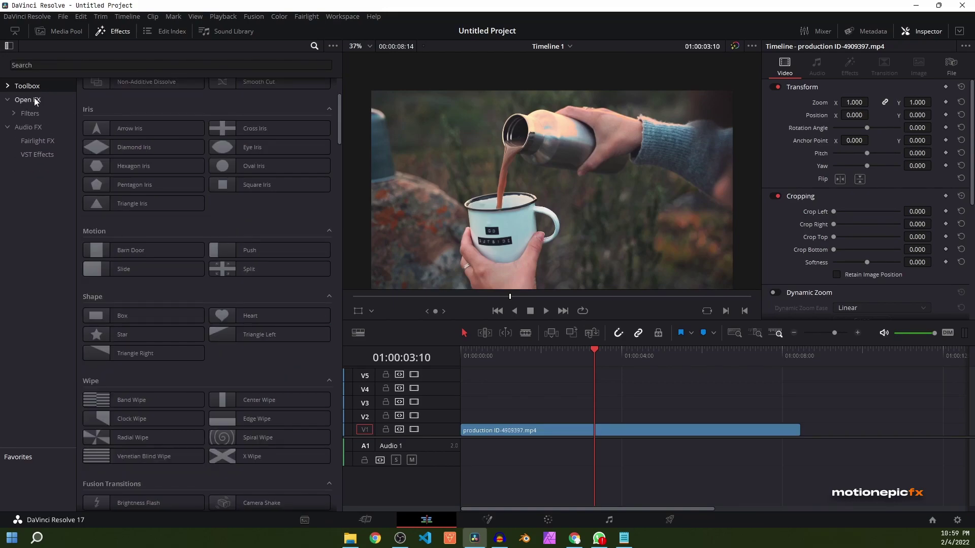
left_click(34, 99)
left_click(32, 127)
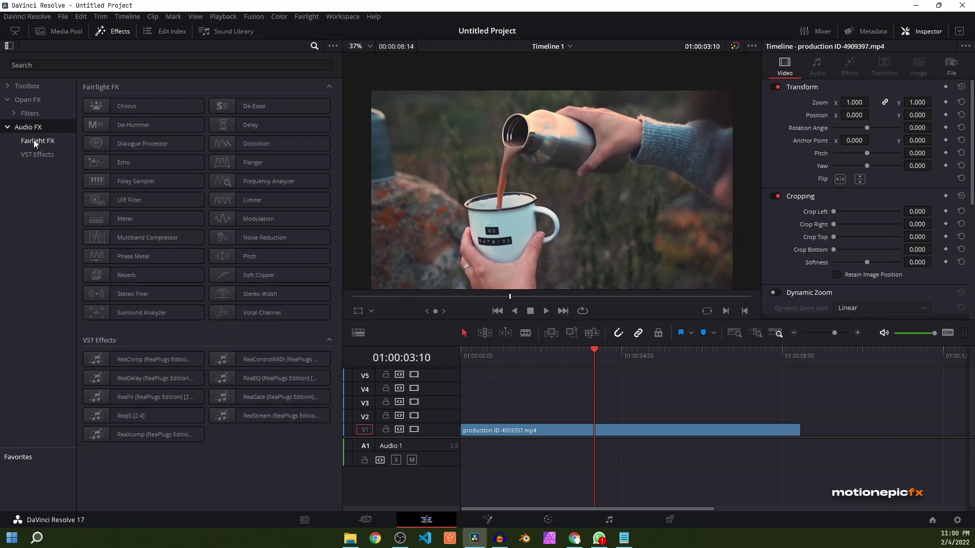
left_click(28, 86)
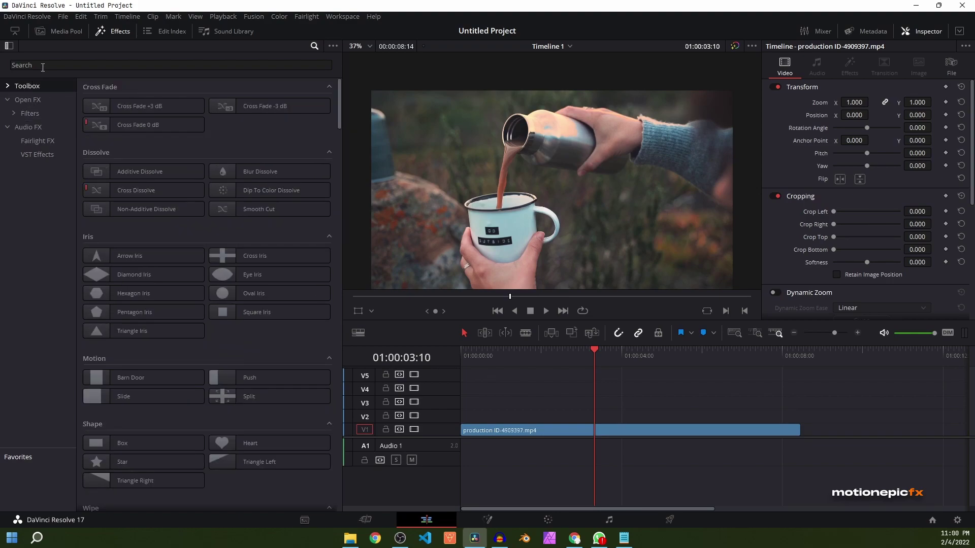
- Search the effects for 'EE' to list the EE_39 Fusion Titles
left_click(42, 68)
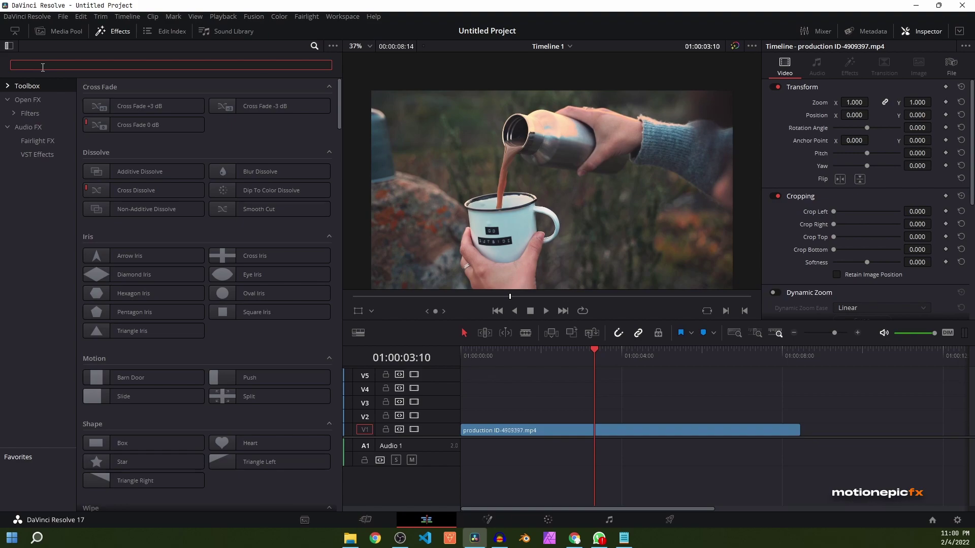
type("EE")
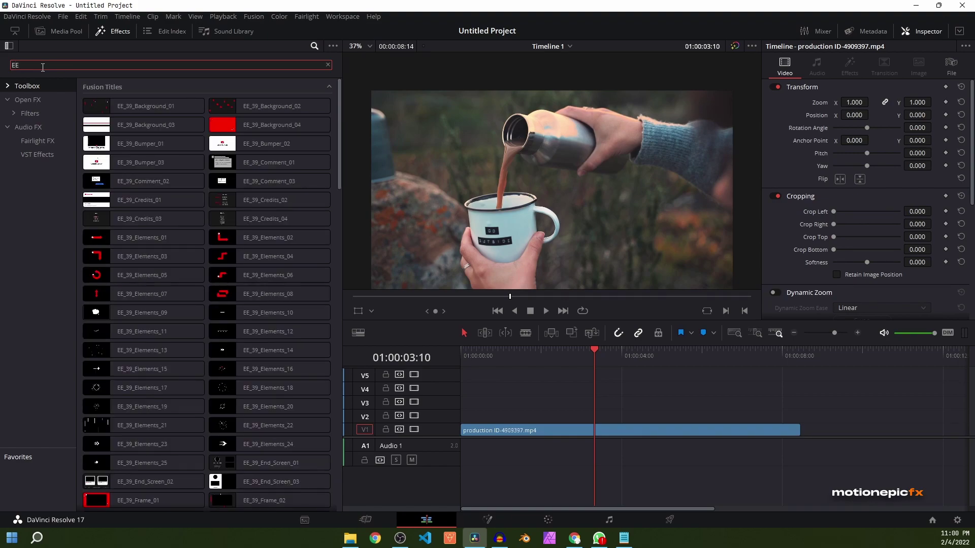
left_click(341, 111)
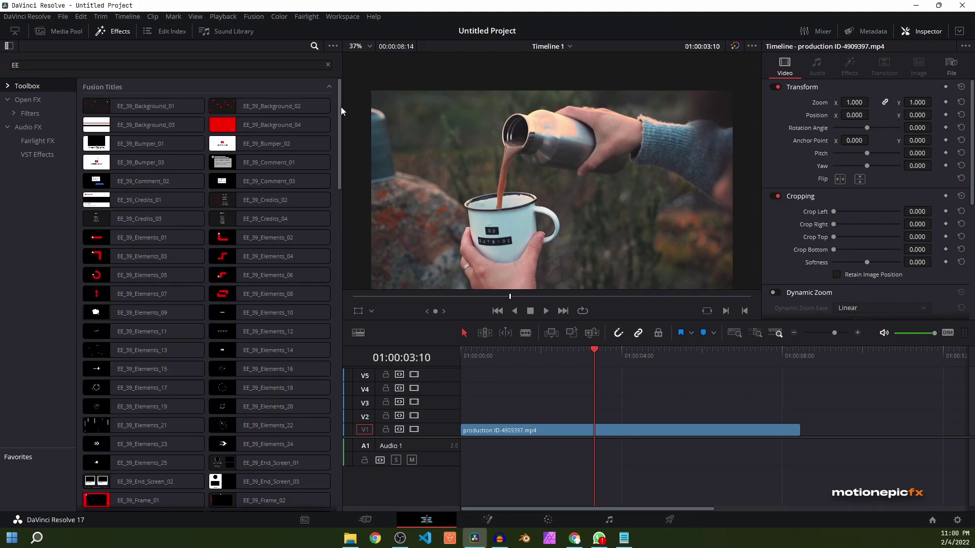
mouse_move(341, 94)
left_mouse_down()
mouse_move(342, 282)
mouse_move(330, 358)
mouse_move(339, 427)
mouse_move(331, 130)
mouse_move(340, 92)
left_mouse_up()
mouse_move(340, 93)
left_mouse_down()
mouse_move(328, 415)
mouse_move(334, 90)
left_mouse_up()
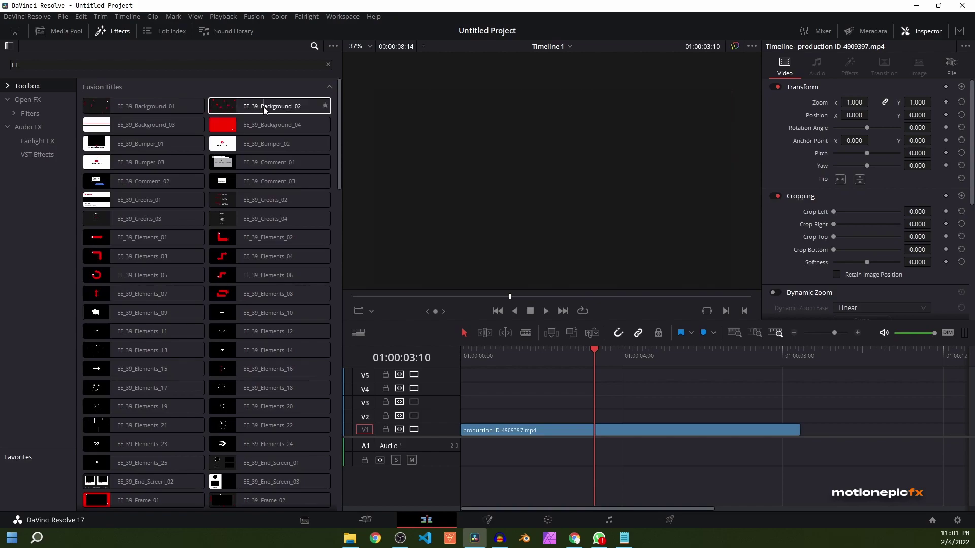
- Place EE_39_Background_02 on track V2 and set its Likes Color to green
left_click_drag(263, 105, 465, 417)
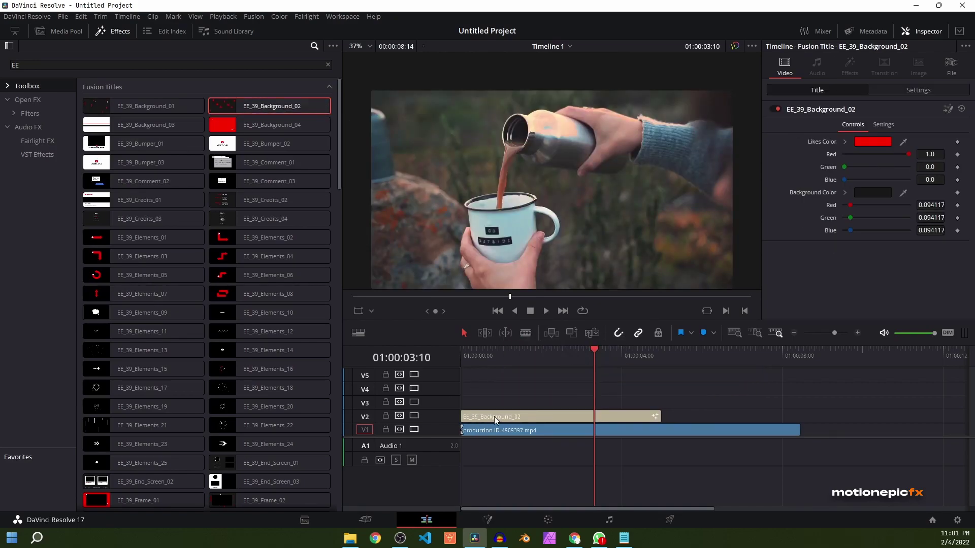
left_click(577, 347)
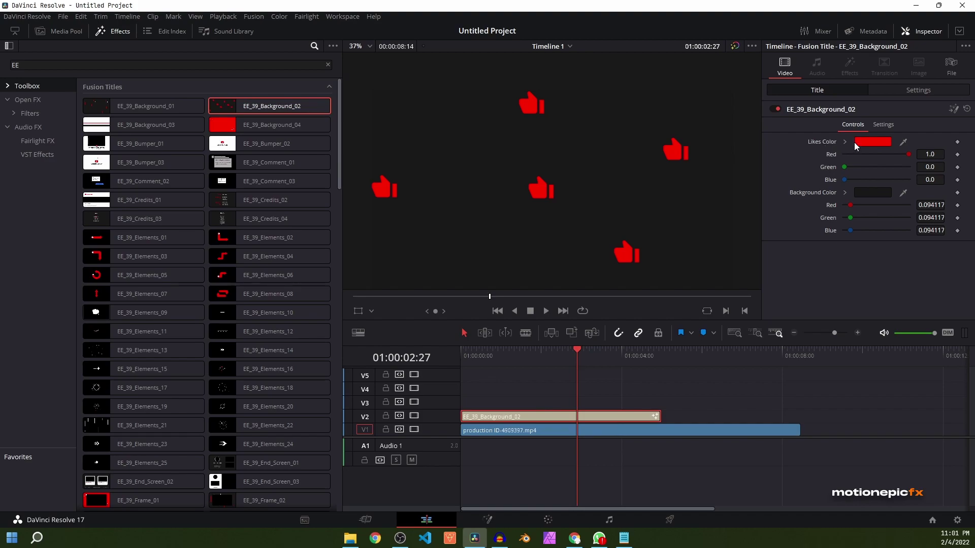
left_click(864, 139)
left_click(447, 228)
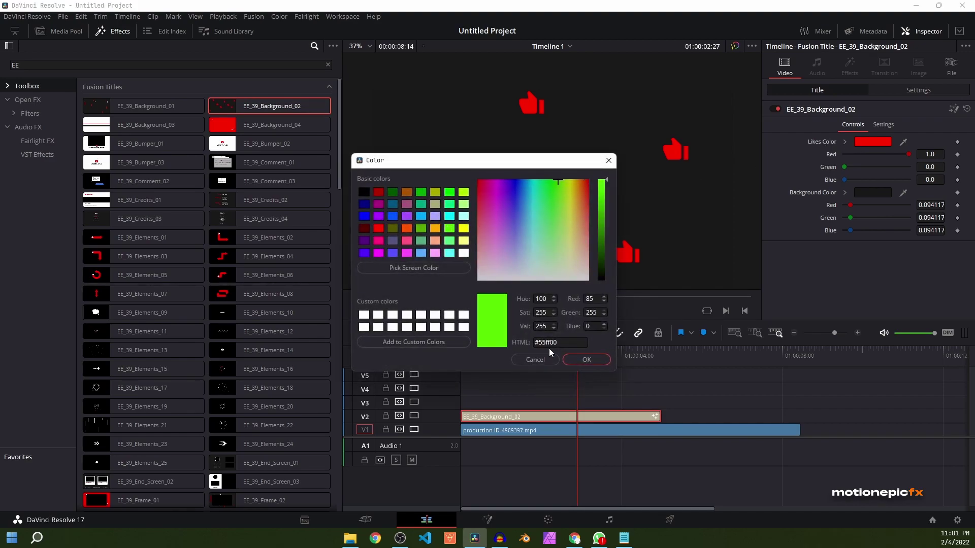
left_click(580, 356)
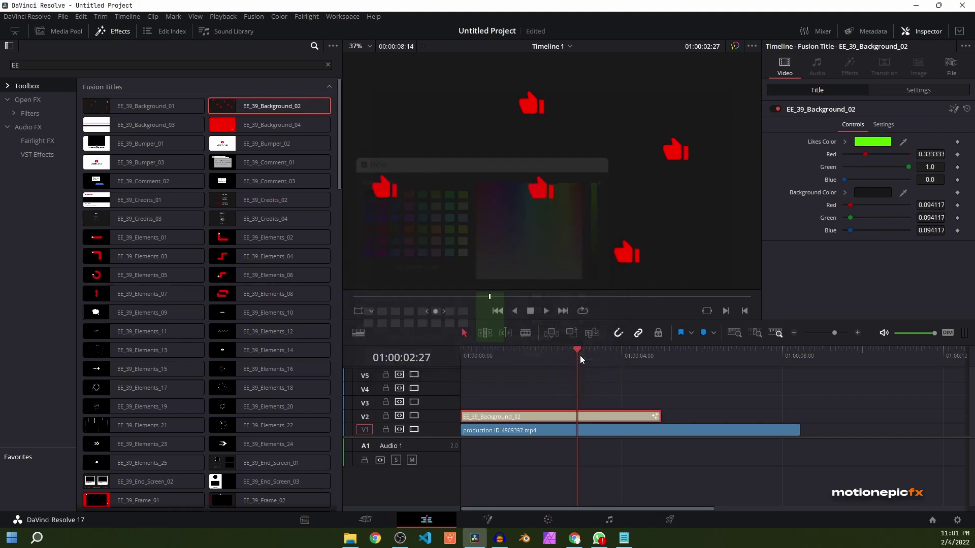
- Set the title's Background Color to purple and preview the thumbs-up animation
left_click(873, 193)
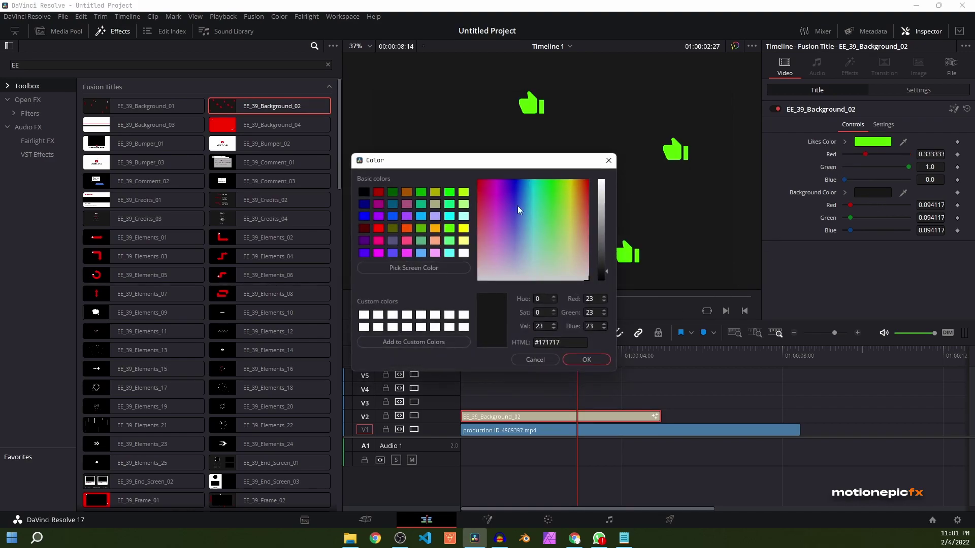
left_click(363, 250)
left_click(603, 357)
left_click_drag(569, 350, 638, 358)
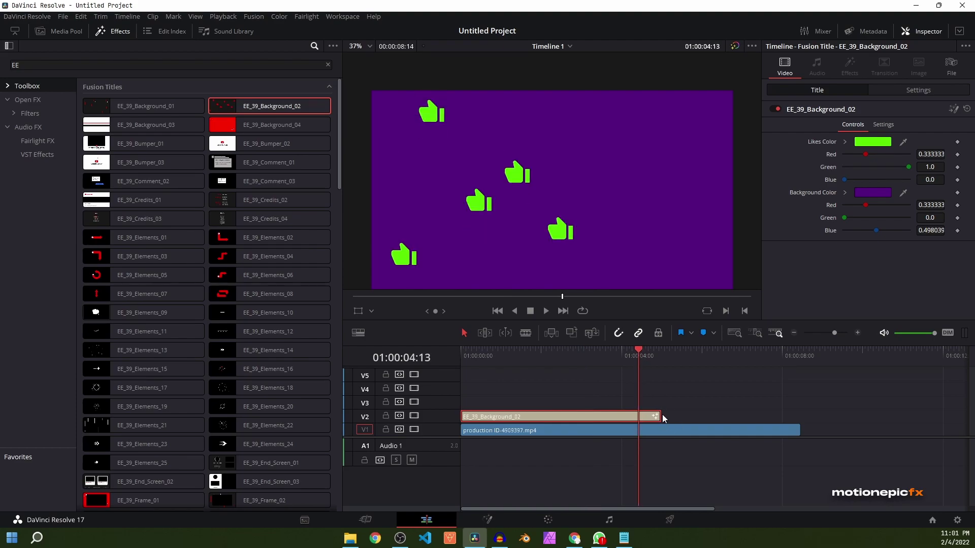
- Extend the Background_02 title to the video's end, preview it, then delete it from V2
left_click_drag(664, 417, 801, 430)
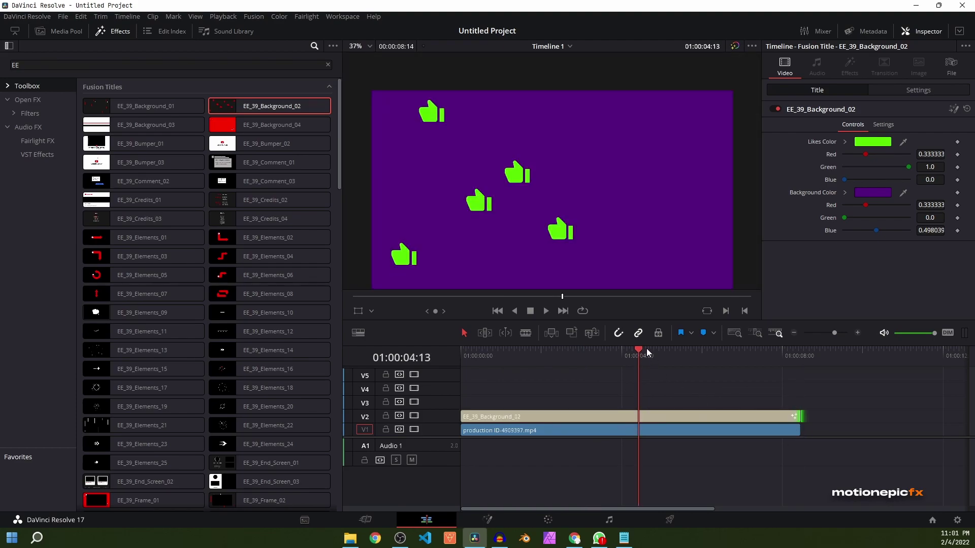
left_click_drag(647, 351, 567, 364)
left_click(500, 417)
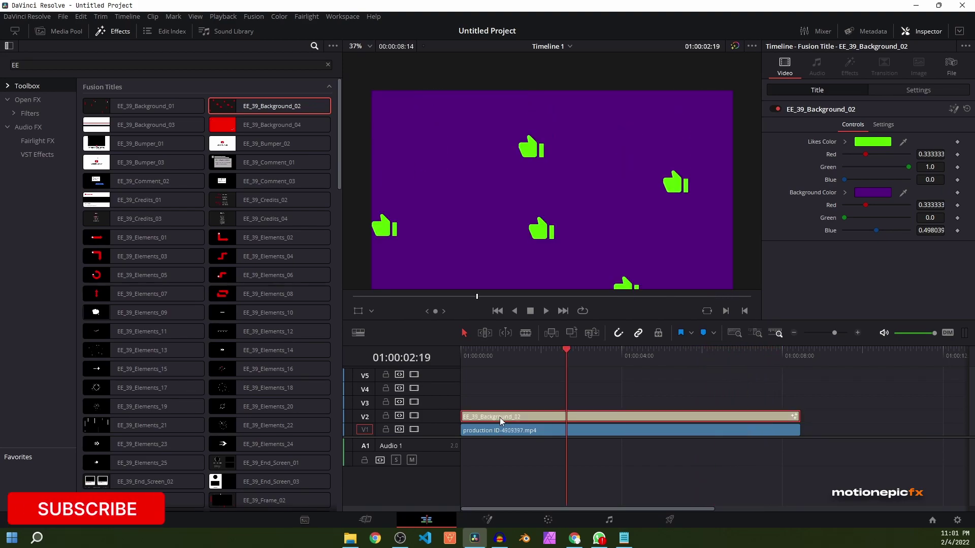
key("Delete")
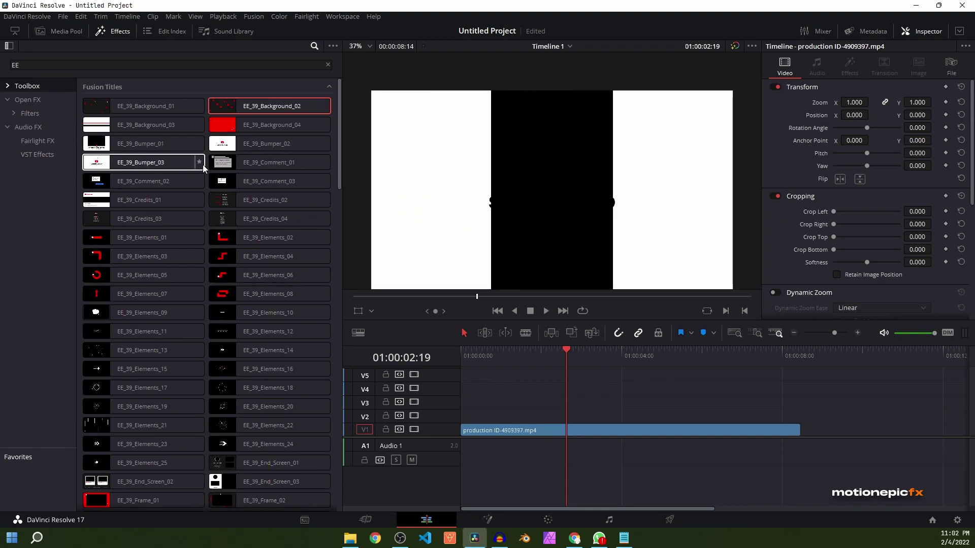
- Place EE_39_Bumper_01 on track V2 and scrub to where its title text appears
left_click(150, 145)
left_click_drag(150, 147, 469, 411)
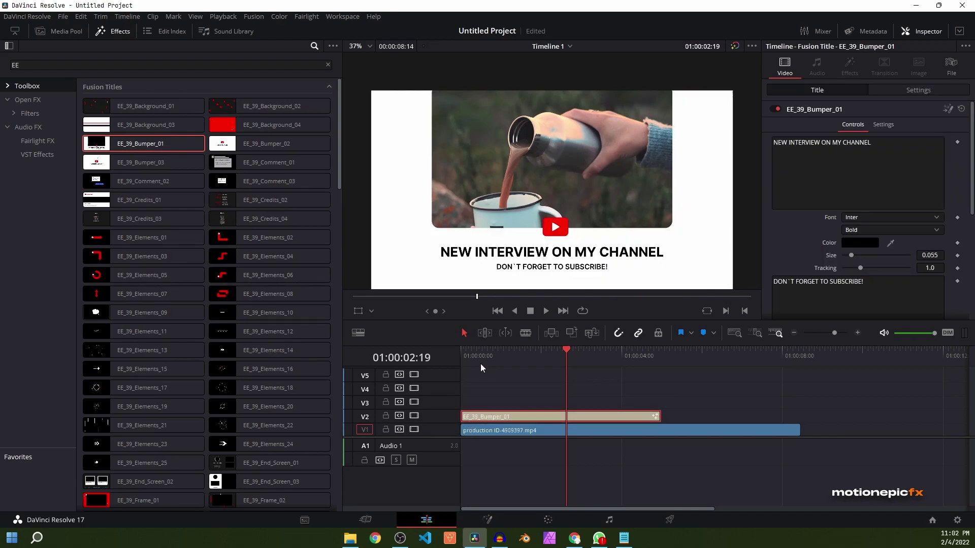
mouse_move(483, 358)
left_mouse_down()
mouse_move(531, 363)
mouse_move(467, 353)
mouse_move(497, 358)
left_mouse_up()
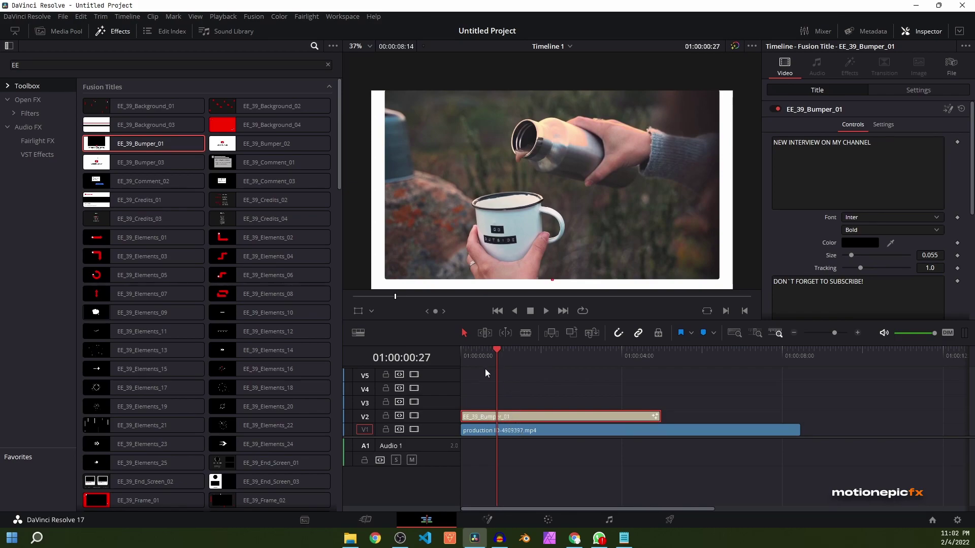
left_click_drag(503, 354, 584, 363)
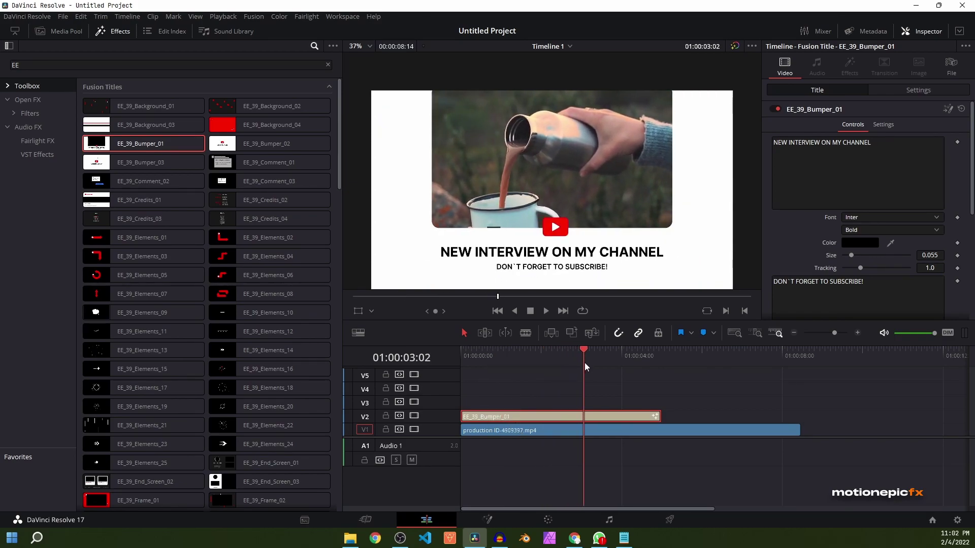
- Change the bumper's main text to 'ENTER YOUR TEXT' in the Hanson font
triple_click(820, 168)
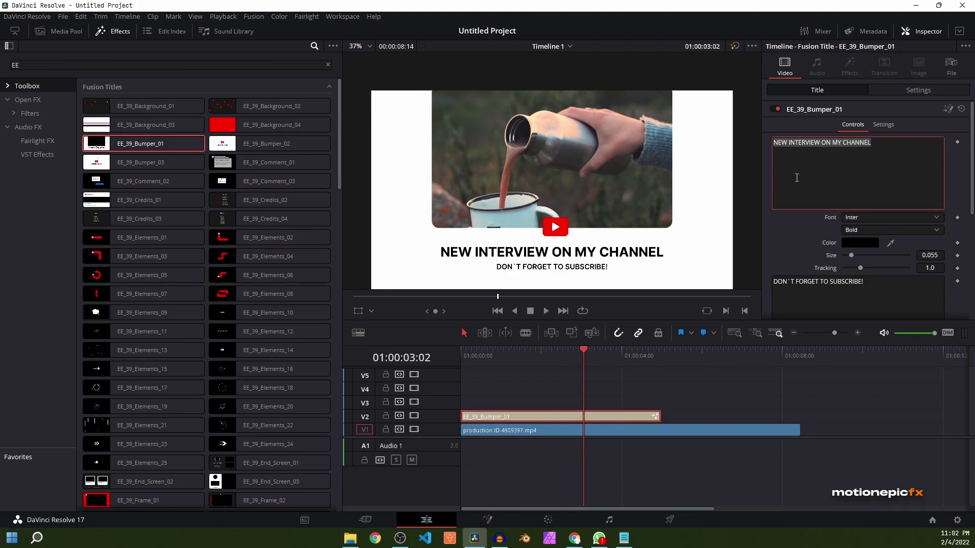
type("ENTER YOUR TEXT")
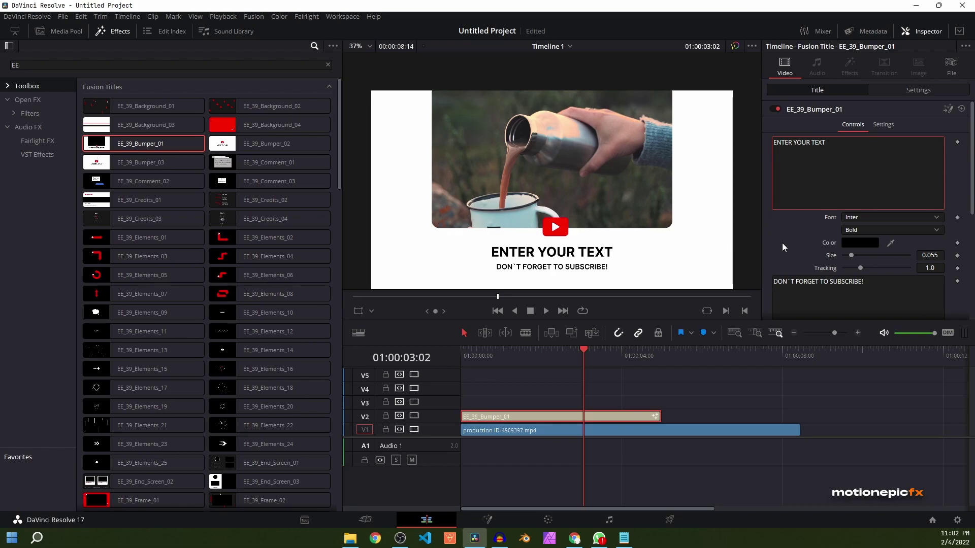
scroll(782, 243, "down", 1)
left_click(802, 266)
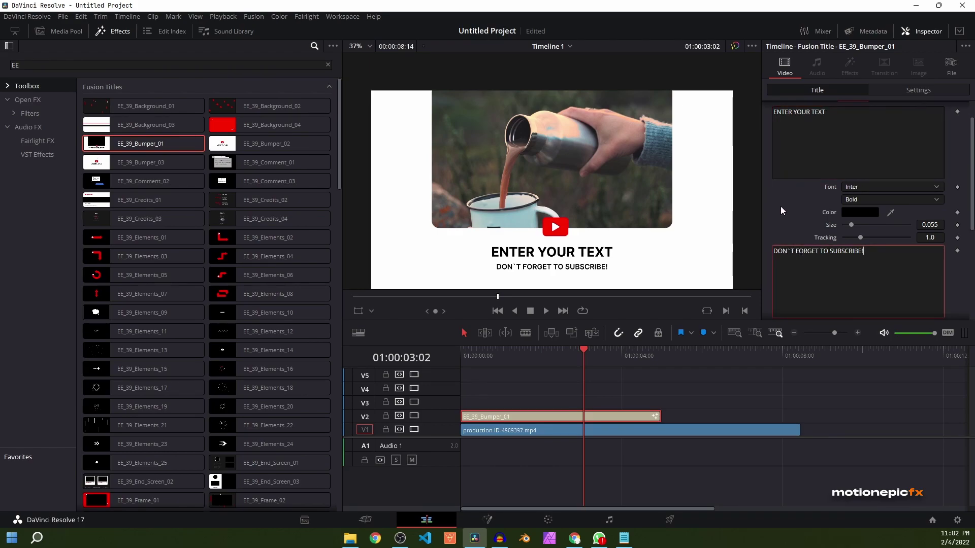
scroll(781, 206, "up", 1)
left_click(892, 217)
left_click(853, 354)
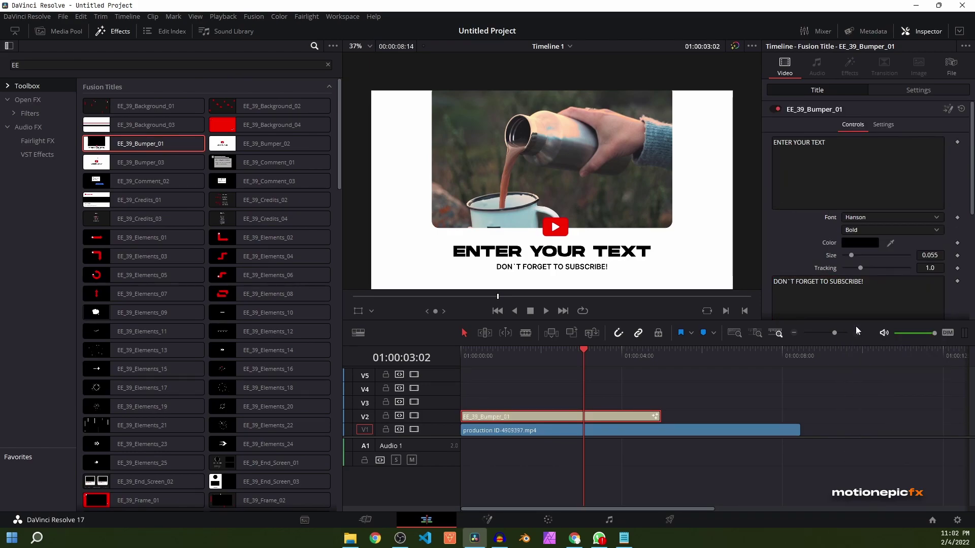
- Set the bumper's main title colour to a red-orange hue
left_click(852, 242)
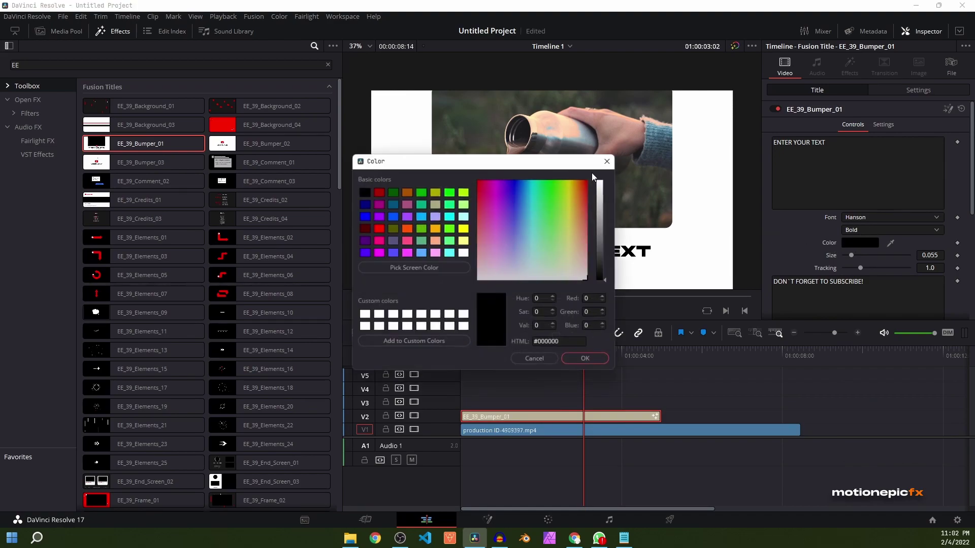
left_click(585, 181)
left_click_drag(602, 228, 609, 165)
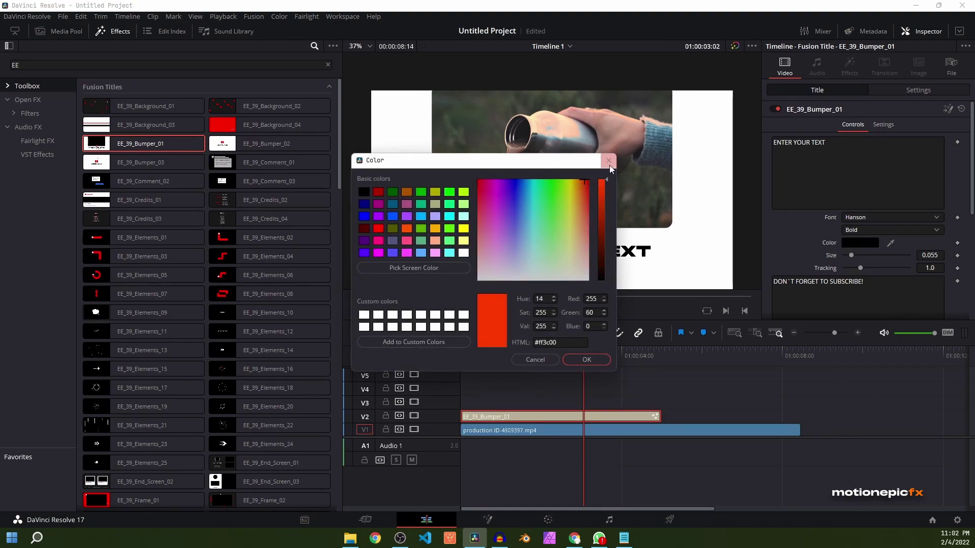
left_click(595, 363)
scroll(801, 246, "down", 1)
scroll(800, 246, "down", 2)
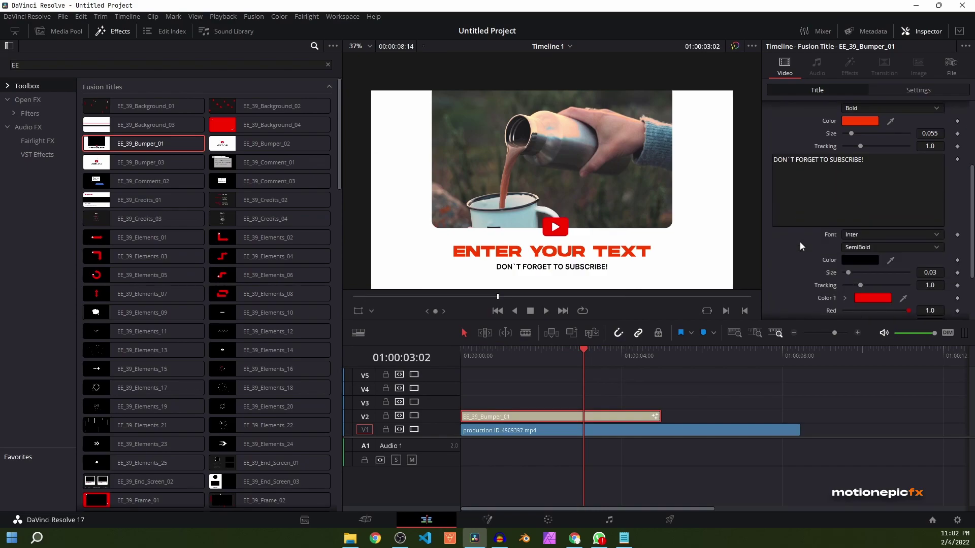
left_click(786, 169)
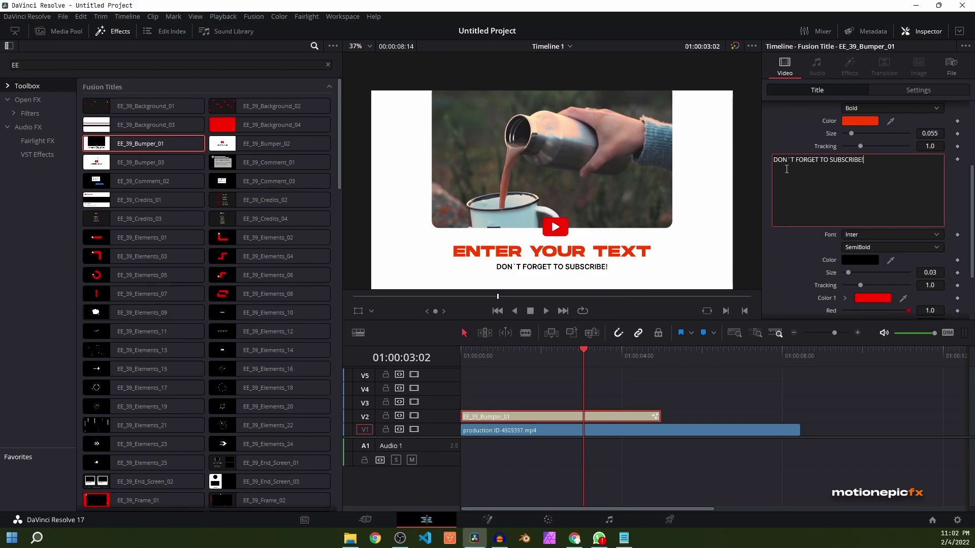
scroll(797, 248, "down", 2)
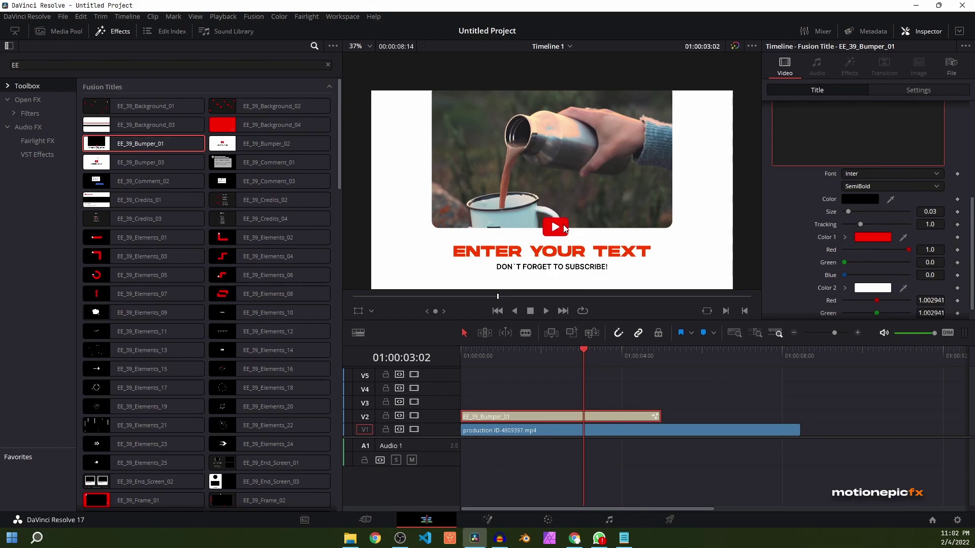
- Make the play button blue (Color 1) and the background dark red #550000 (Color 2)
left_click(878, 236)
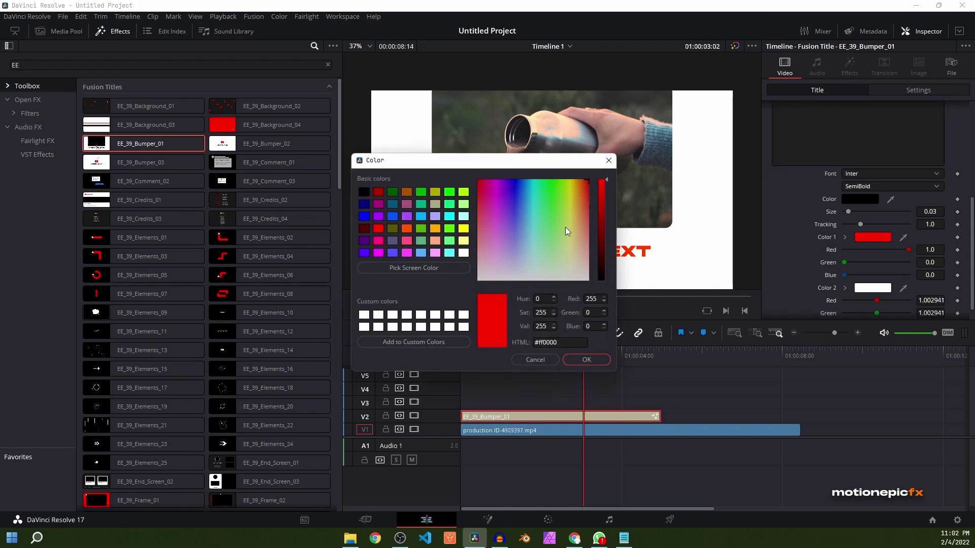
left_click(394, 216)
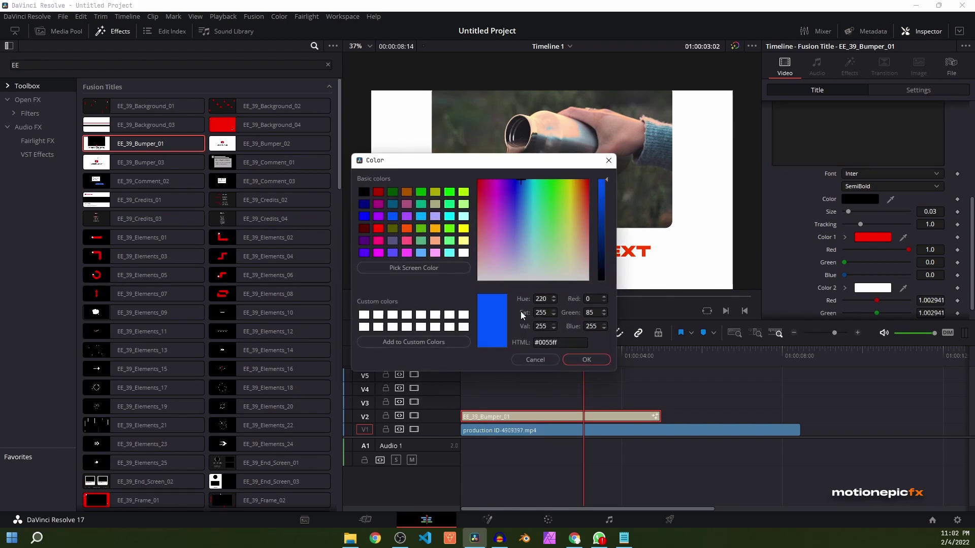
left_click(586, 360)
scroll(809, 263, "down", 1)
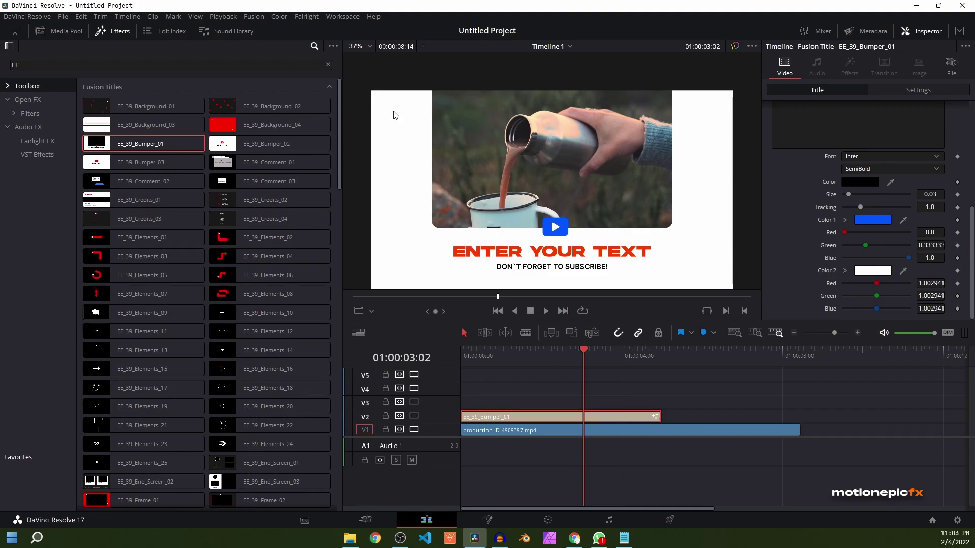
left_click(876, 274)
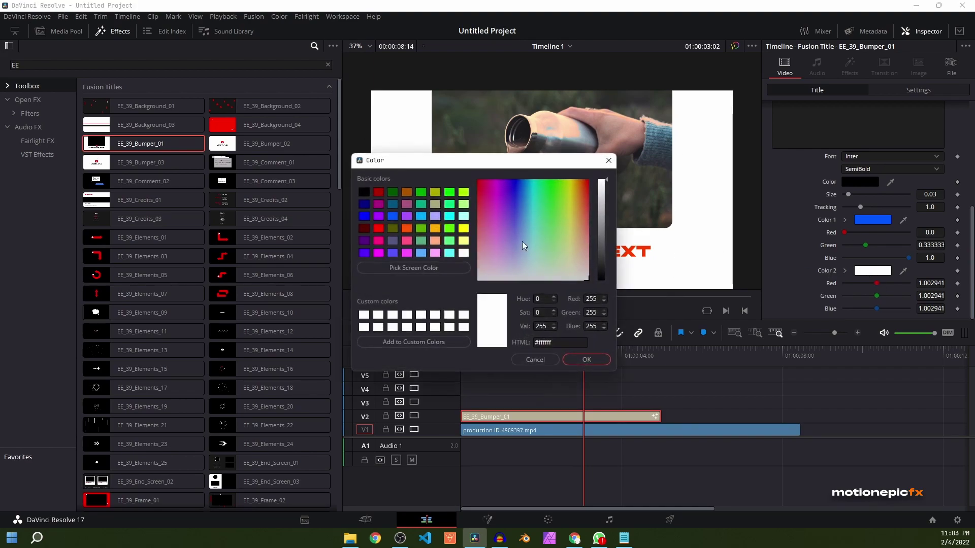
left_click(367, 228)
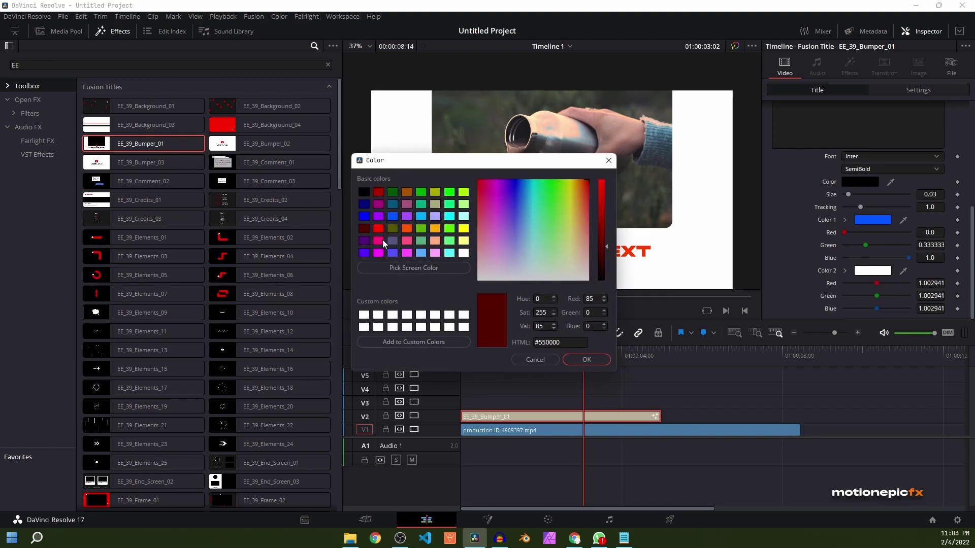
left_click(594, 358)
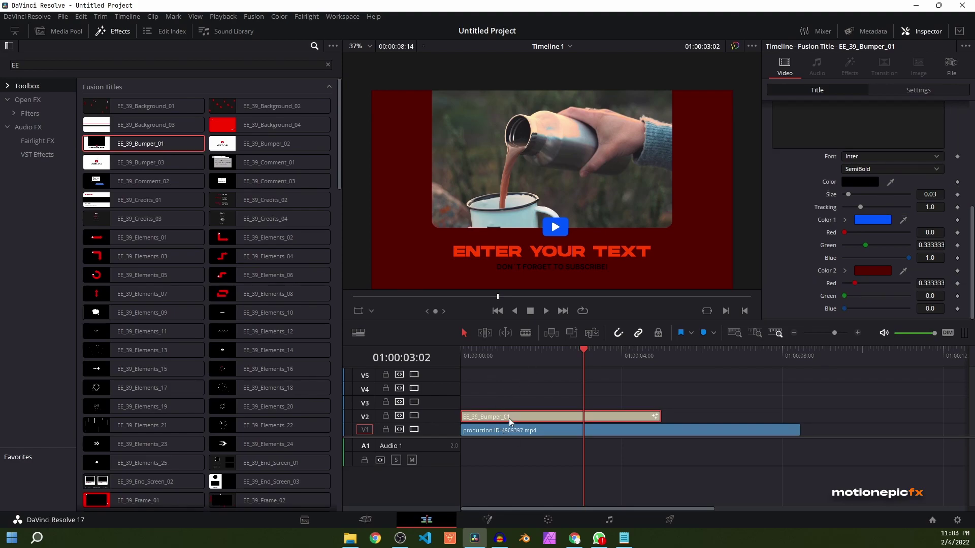
- Replace the bumper with the EE_39_Comment_02 title on V2 and preview it
key("Delete")
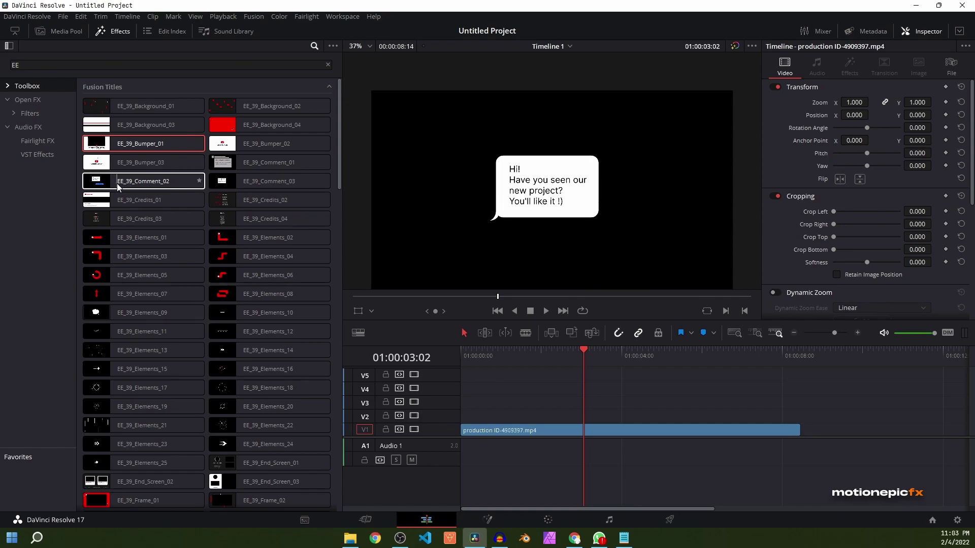
left_click_drag(117, 184, 464, 416)
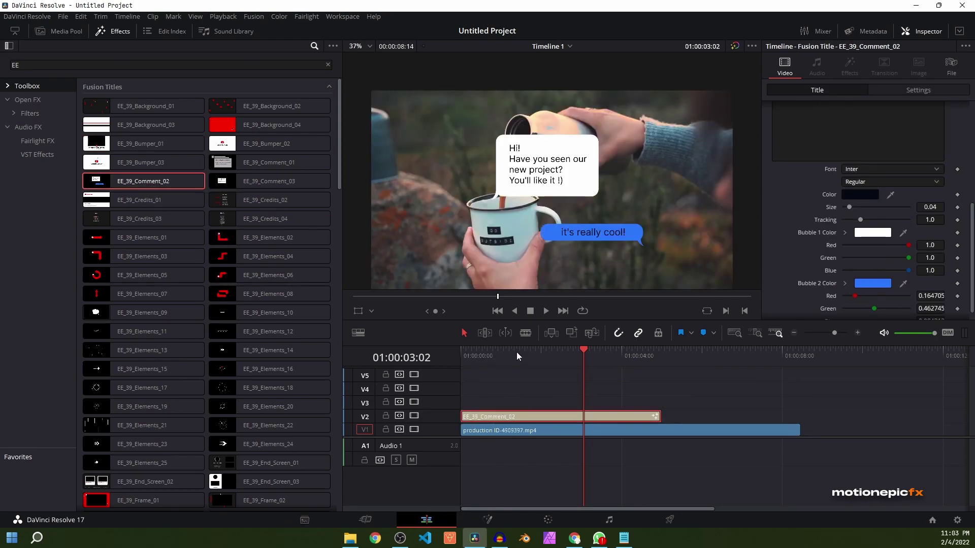
left_click_drag(516, 352, 613, 363)
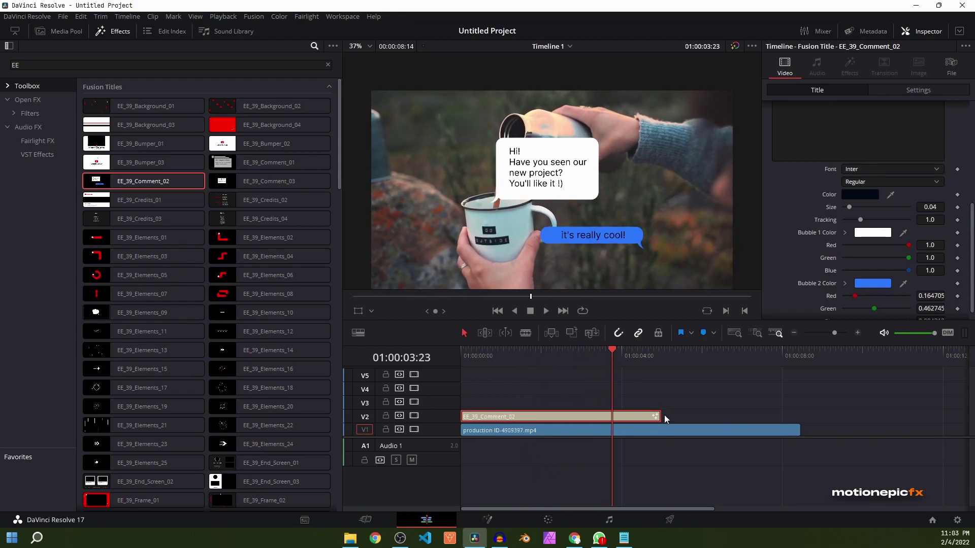
- Try lengthening Comment_02 toward the video's end, undo it, and return to about three seconds
left_click_drag(661, 416, 791, 417)
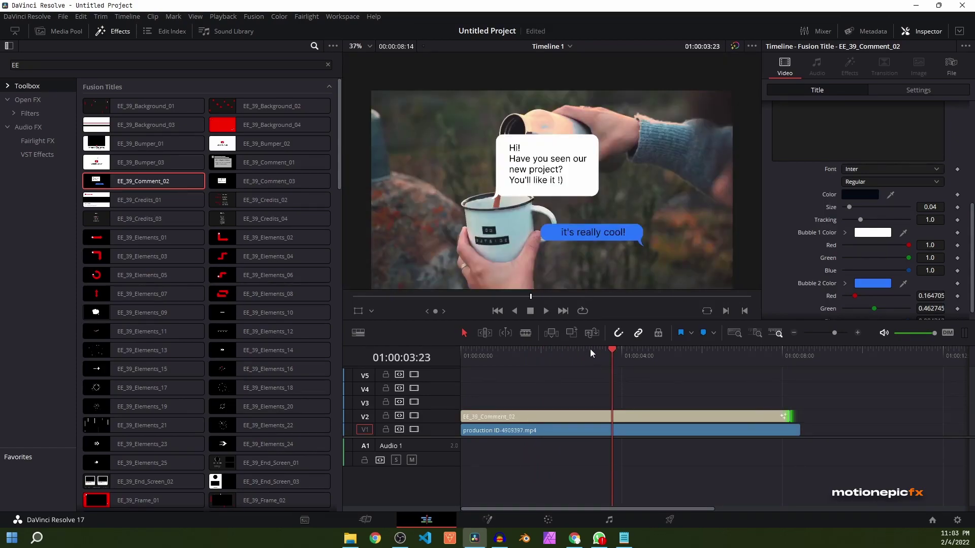
left_click_drag(590, 349, 760, 380)
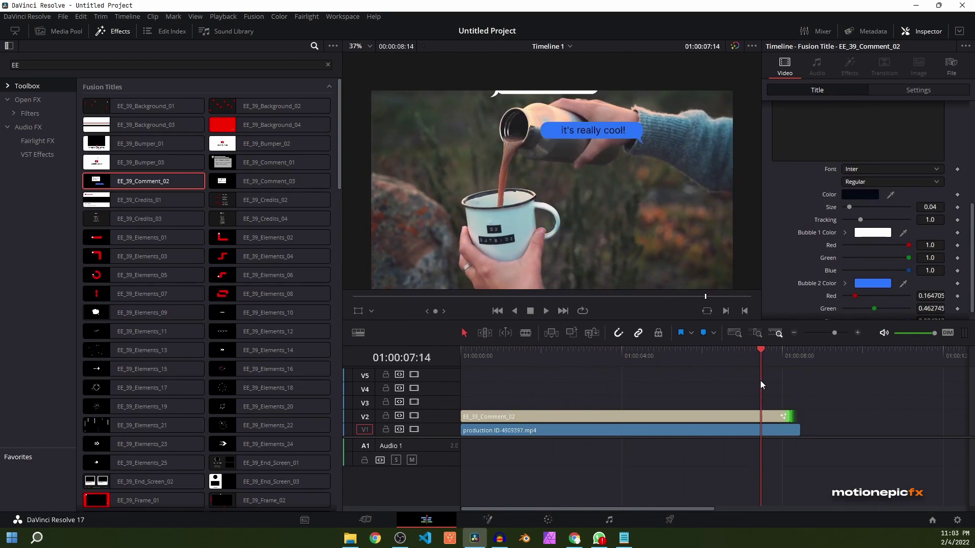
key("ctrl+z")
left_click_drag(536, 358, 586, 364)
- Change the first chat bubble's text to COOL! and enlarge it to size 0.0984
left_click(617, 417)
left_click_drag(812, 169, 725, 120)
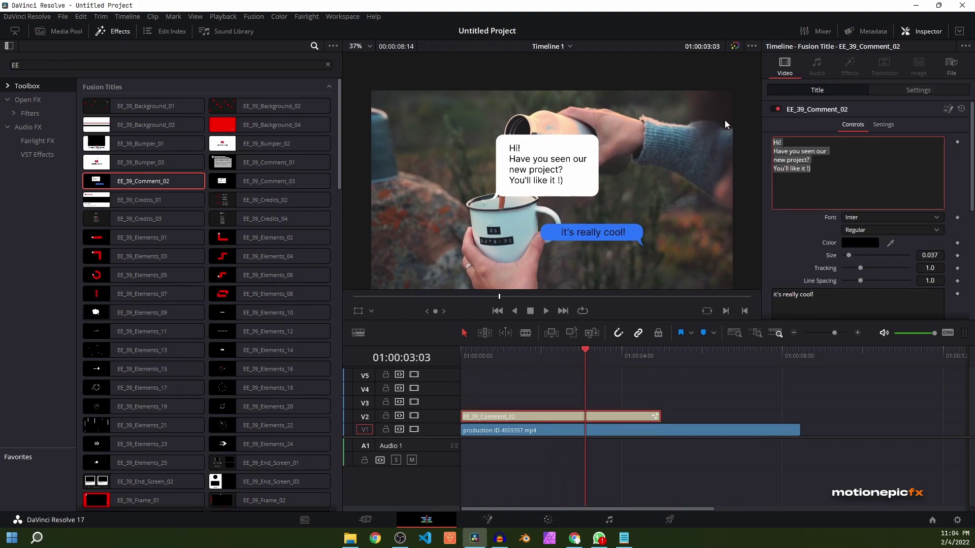
type("COOL!")
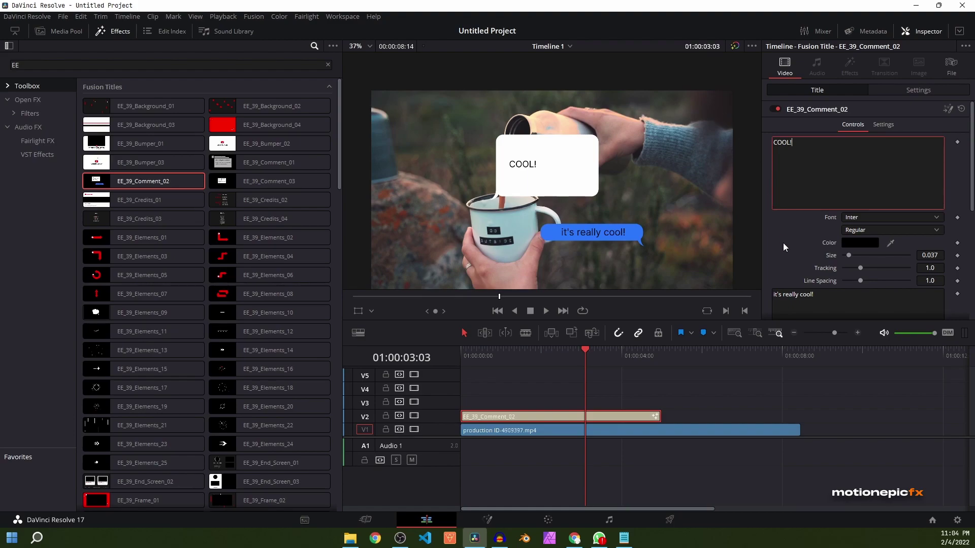
left_click(784, 243)
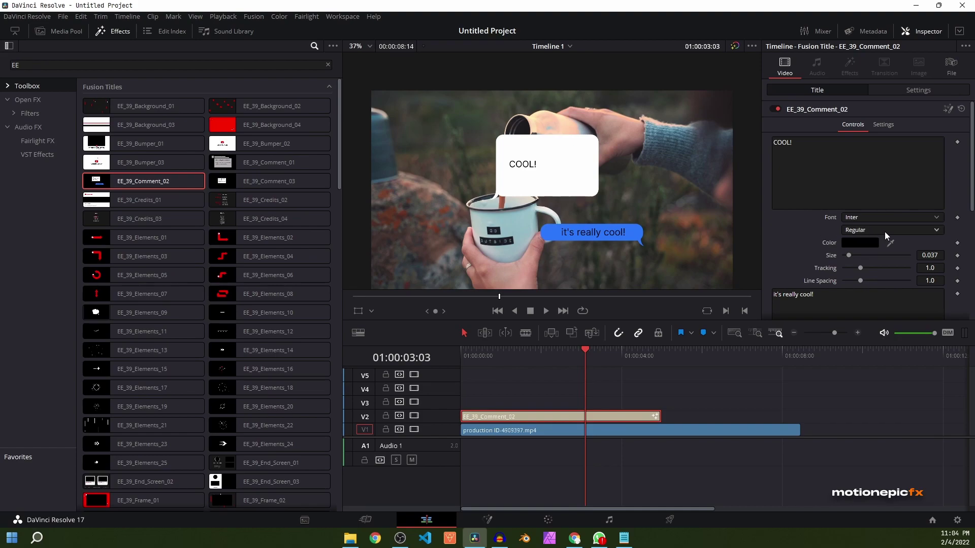
left_click_drag(847, 255, 856, 255)
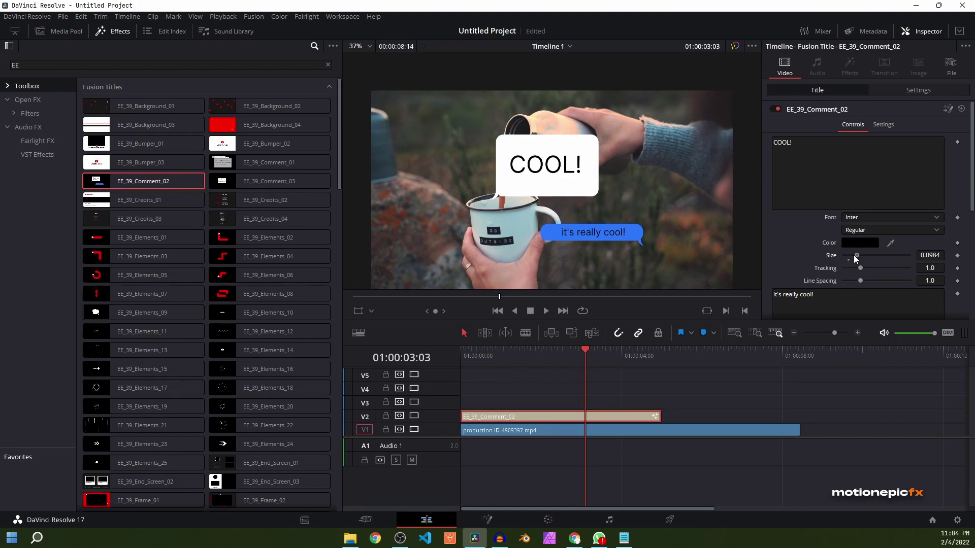
- Reset the COOL! text size to 0.037 and make the first bubble purple (#55007f)
double_click(830, 256)
scroll(794, 254, "down", 1)
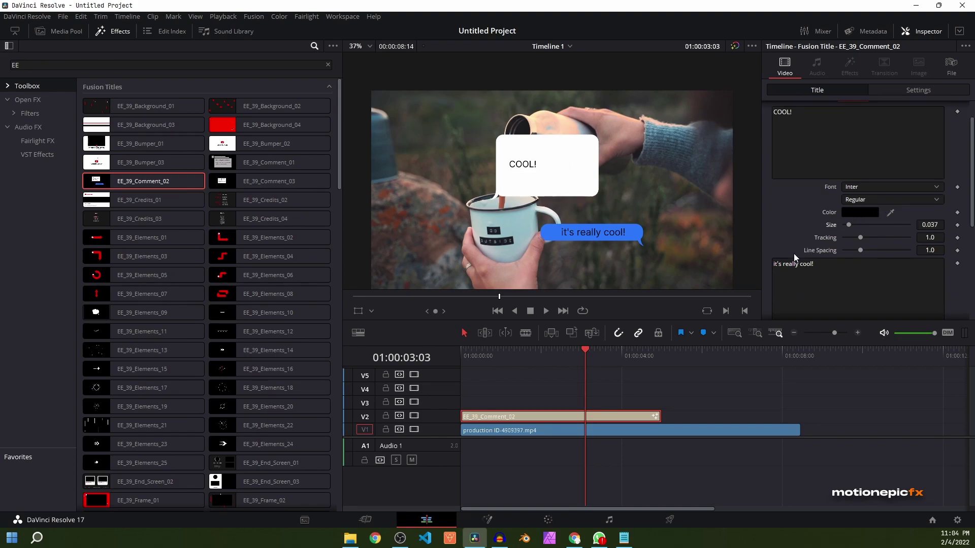
scroll(775, 239, "down", 2)
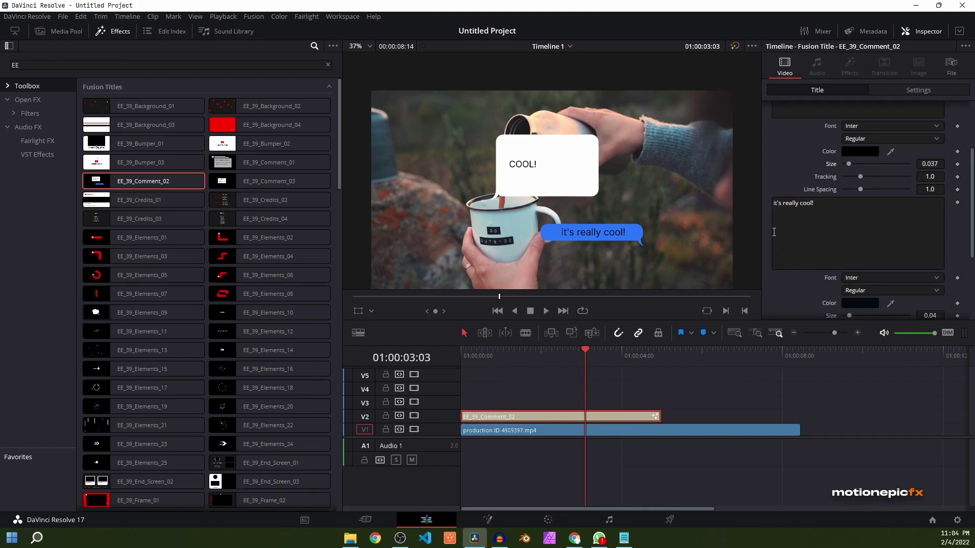
scroll(802, 259, "down", 4)
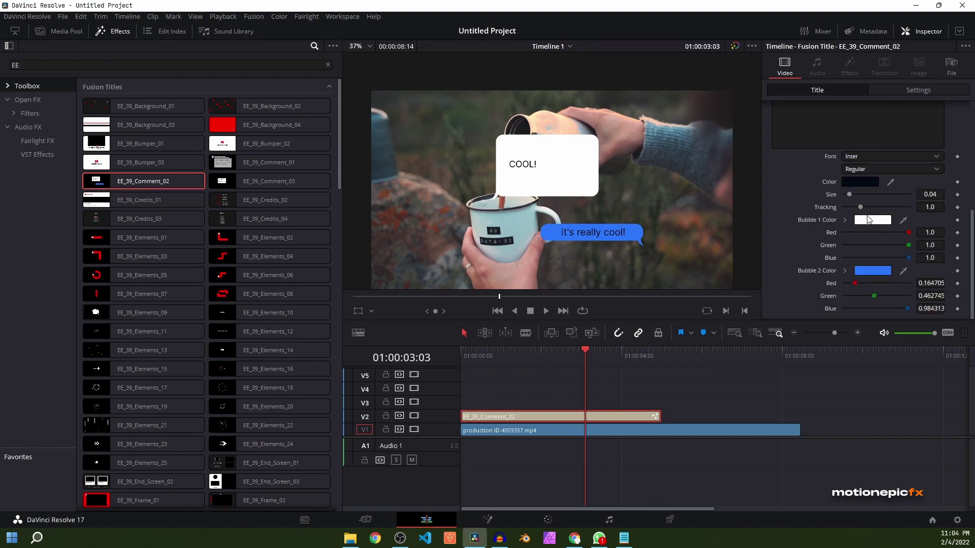
left_click(869, 219)
left_click(368, 242)
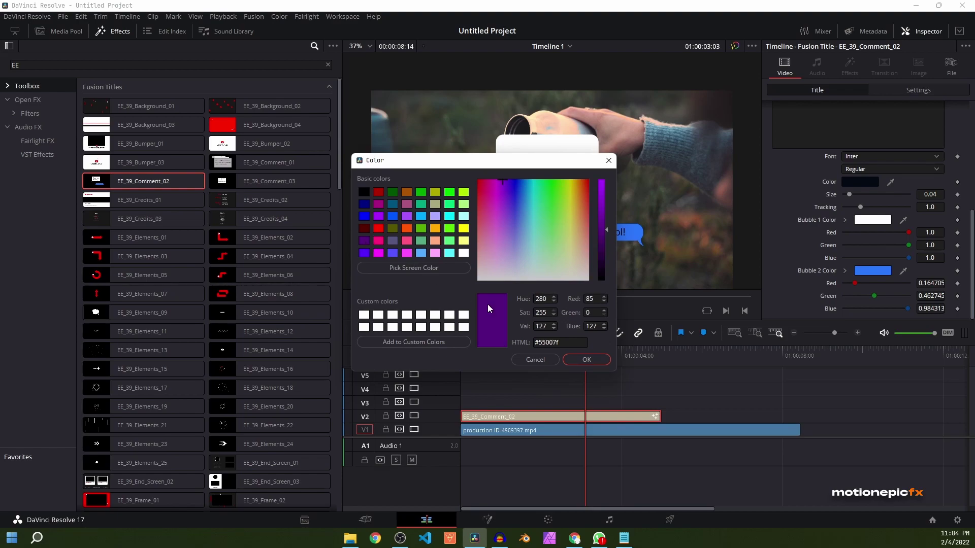
left_click(585, 360)
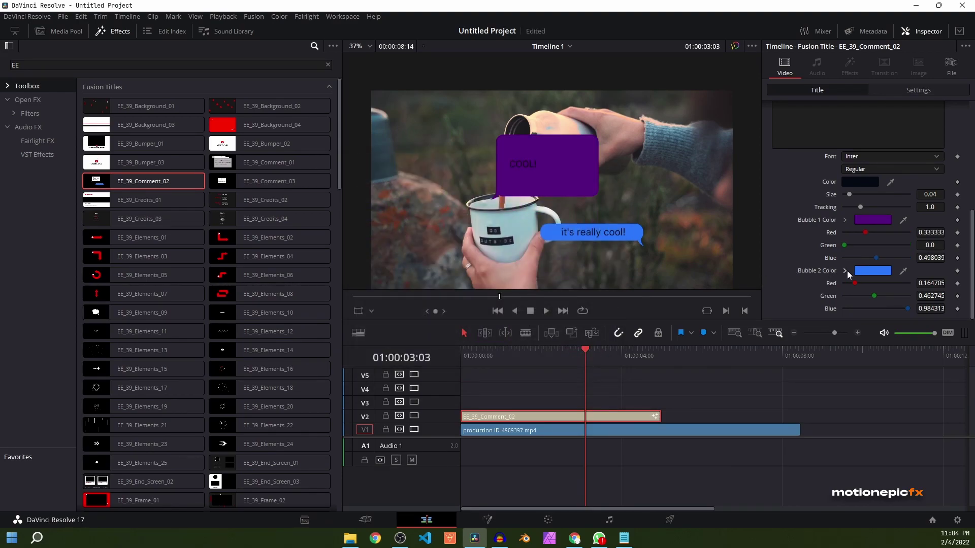
- Make the second chat bubble light blue (#00aaff)
left_click(872, 270)
left_click(421, 217)
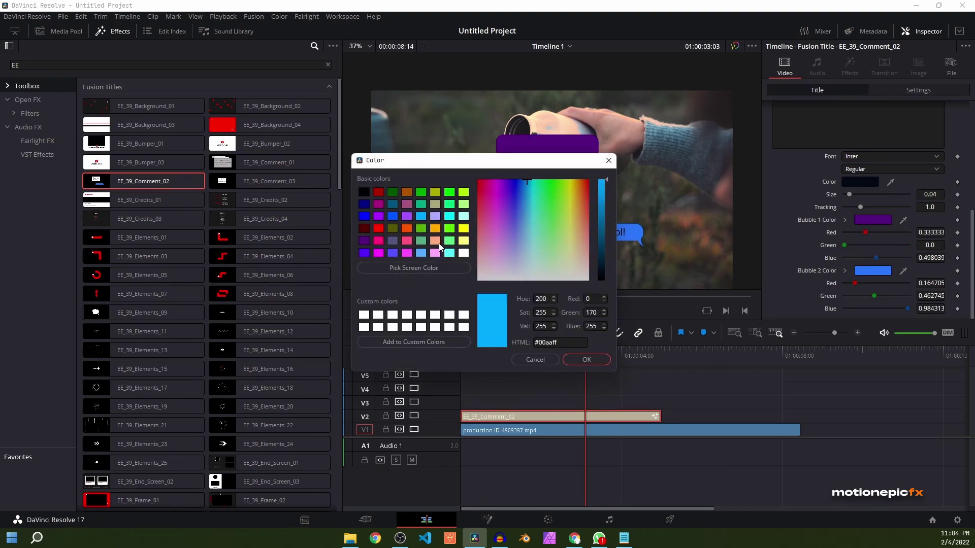
left_click(587, 360)
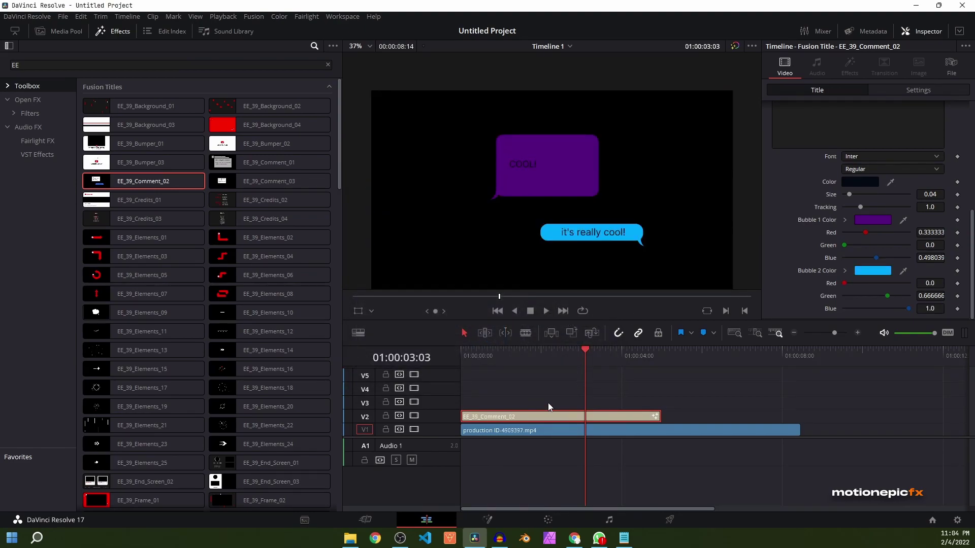
- Replace the Comment_02 title with EE_39_Credits_02 on V2 and preview it at later frames
key("Delete")
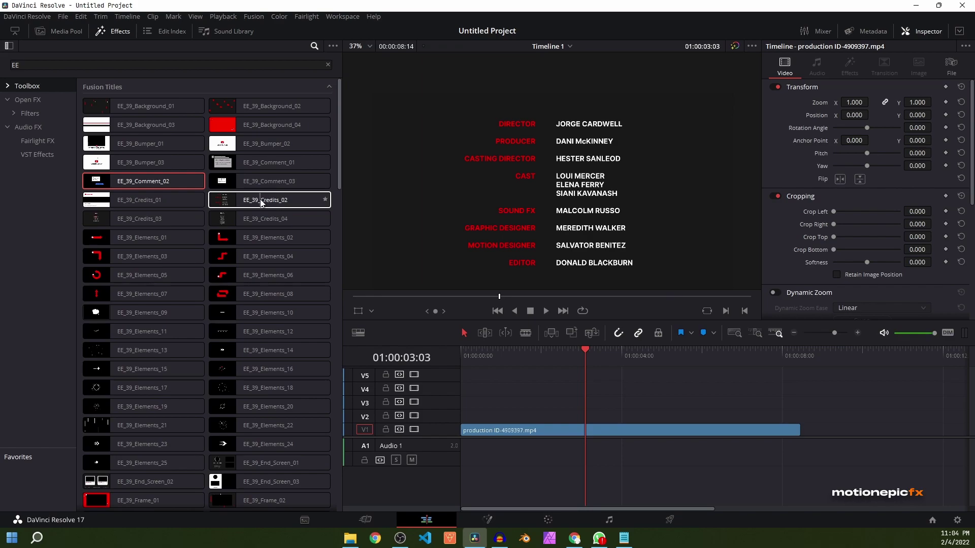
left_click_drag(239, 201, 488, 410)
left_click_drag(477, 354, 604, 382)
scroll(709, 412, "up", 5)
scroll(812, 200, "up", 5)
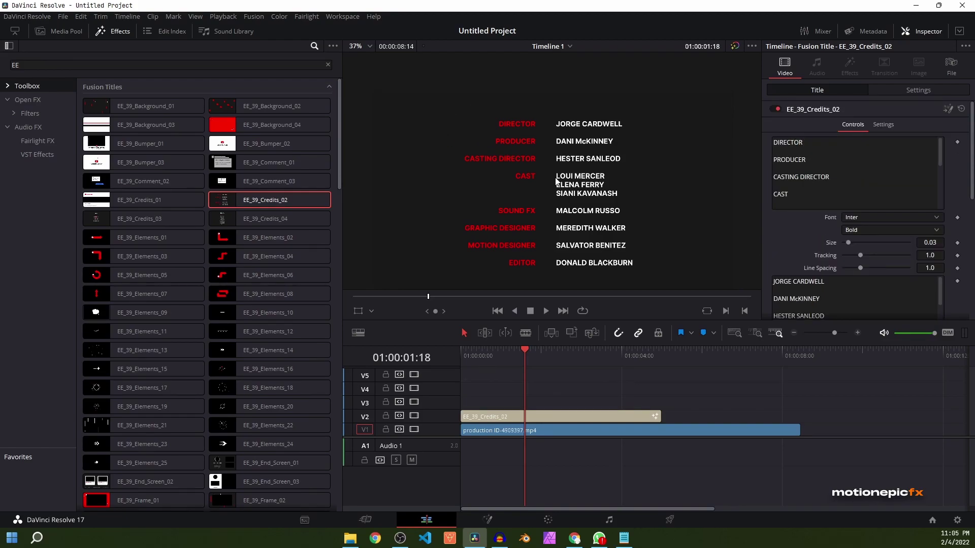
- Change the first role heading from DIRECTOR to VFX
left_click(809, 141)
left_click_drag(808, 143, 762, 143)
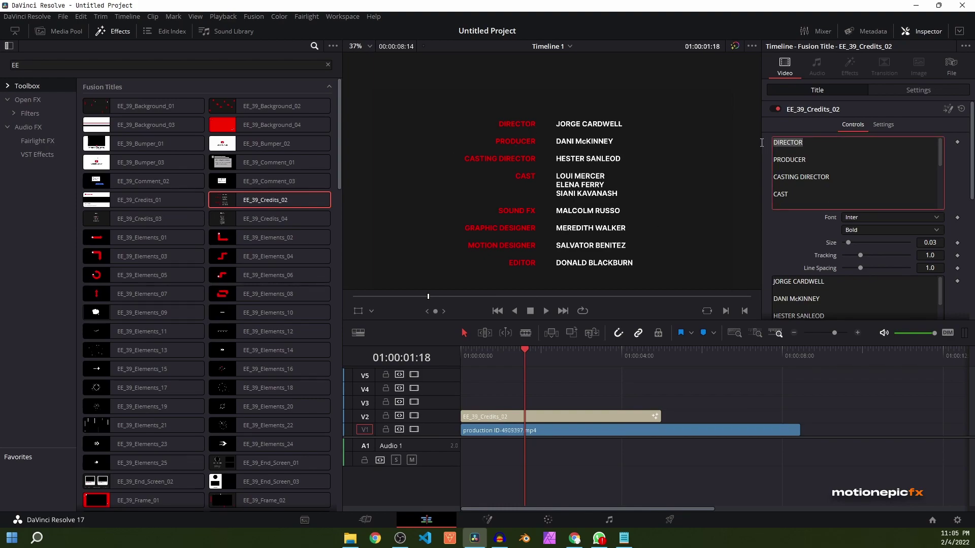
key("BackSpace")
type("VFX")
- Add a DIRECTOR heading below EDITOR and the name JOHN DOE below DONALD BLACKBURN
scroll(794, 162, "down", 5)
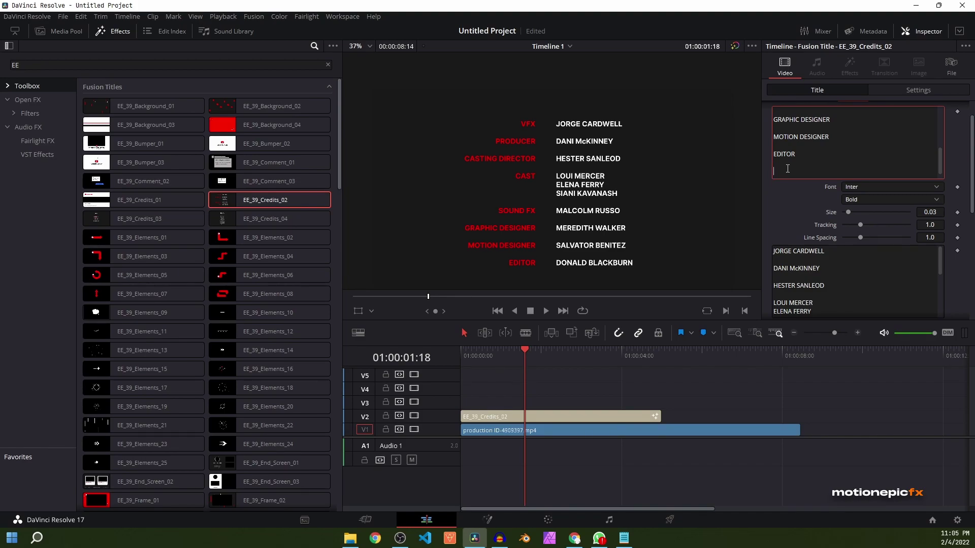
type("DIRECTOR")
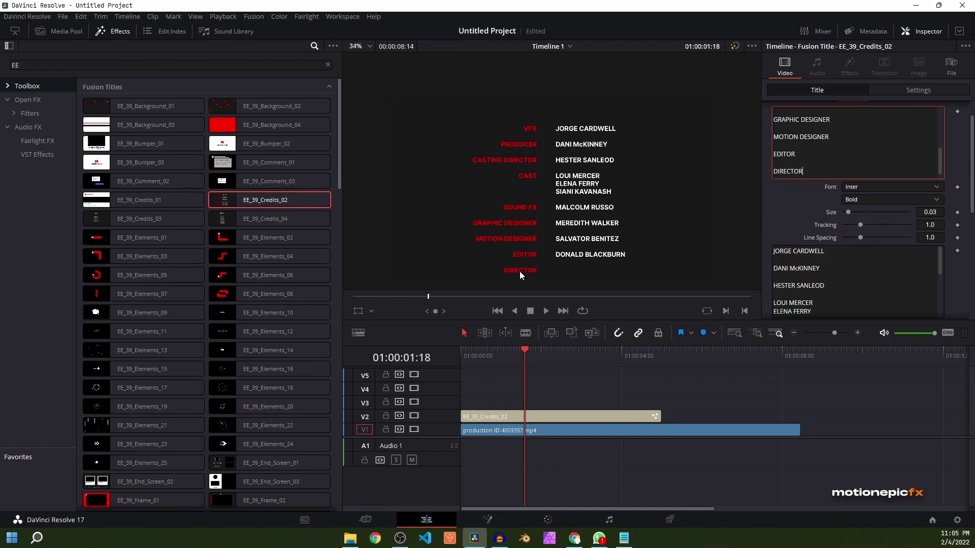
scroll(799, 268, "down", 5)
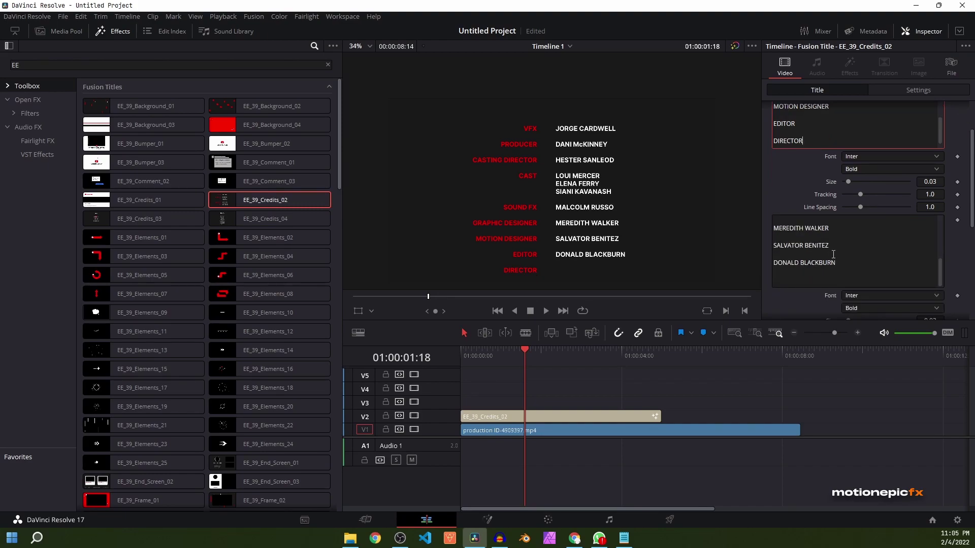
left_click(780, 281)
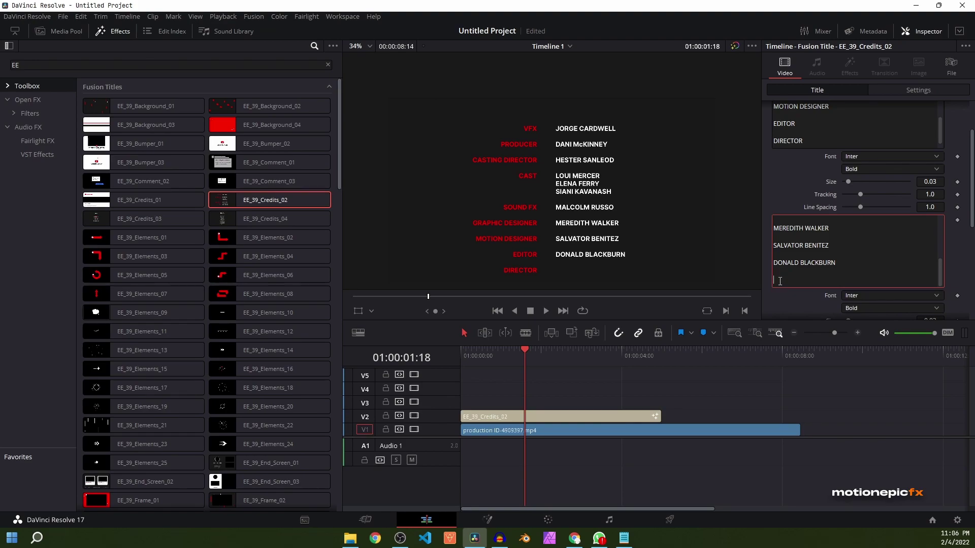
type("JOHN DOE")
scroll(805, 256, "up", 3)
scroll(771, 201, "down", 2)
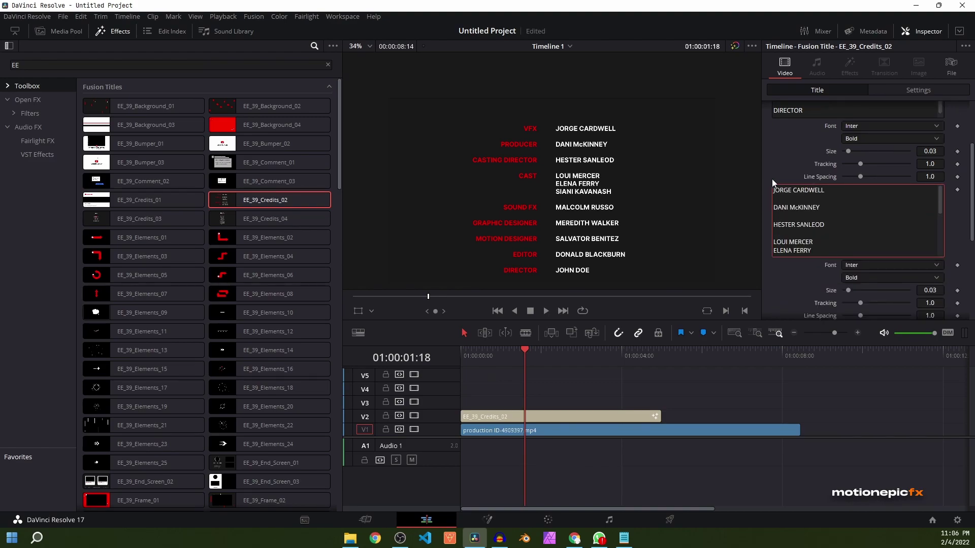
- Keep the Inter font and reset name size to 0.03, line spacing to 1.0 and position to 0.5
left_click(859, 125)
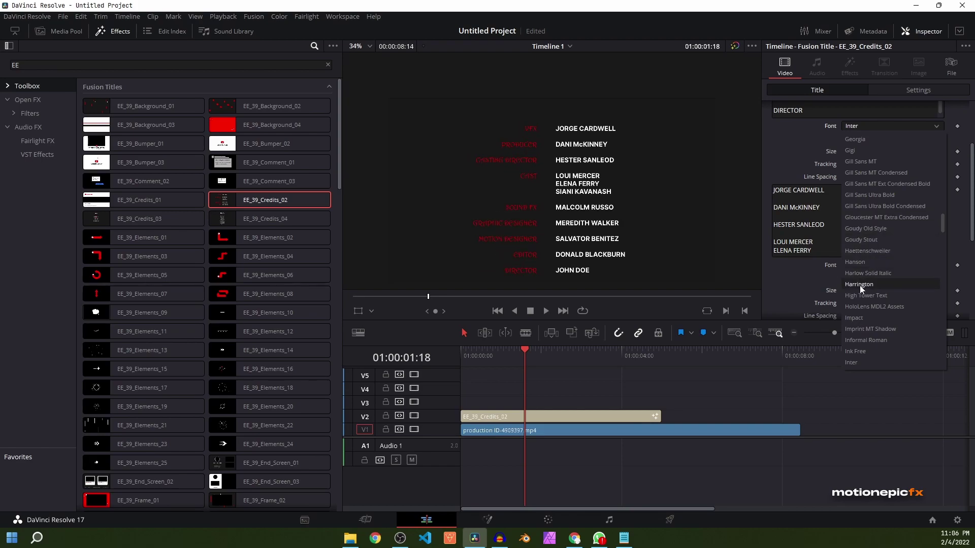
left_click(781, 151)
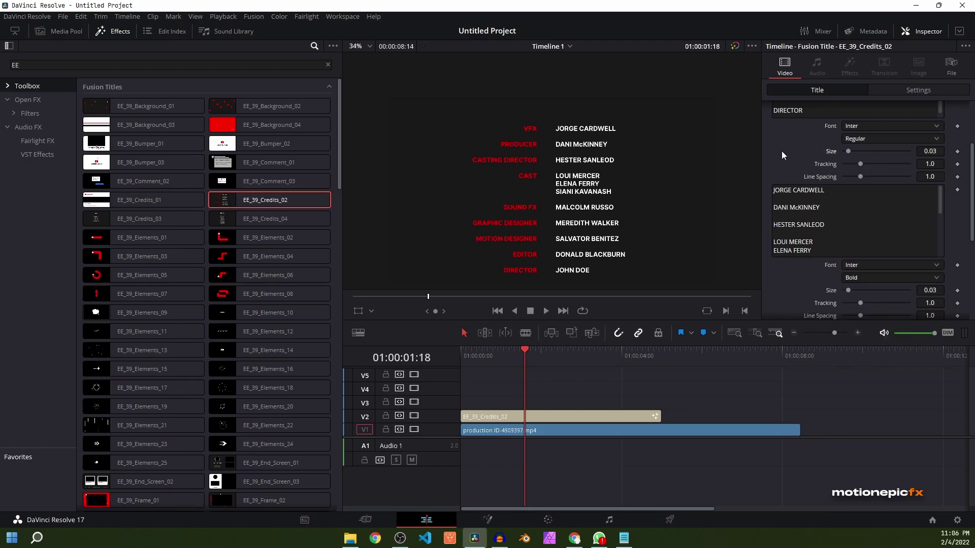
scroll(793, 258, "down", 4)
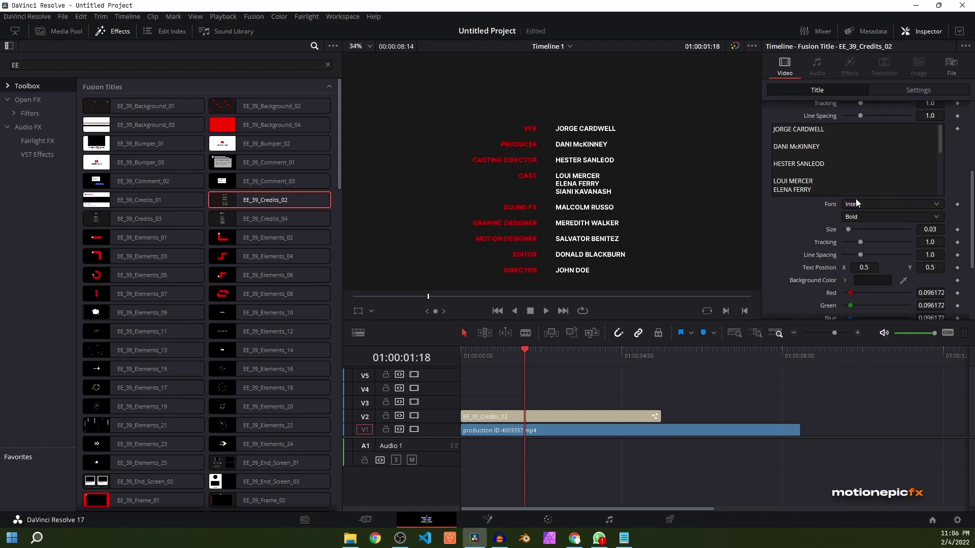
left_click_drag(848, 230, 810, 267)
double_click(830, 228)
double_click(816, 254)
double_click(809, 267)
- Lighten the background to grey, turn the role labels black, then delete the credits title
left_click(864, 281)
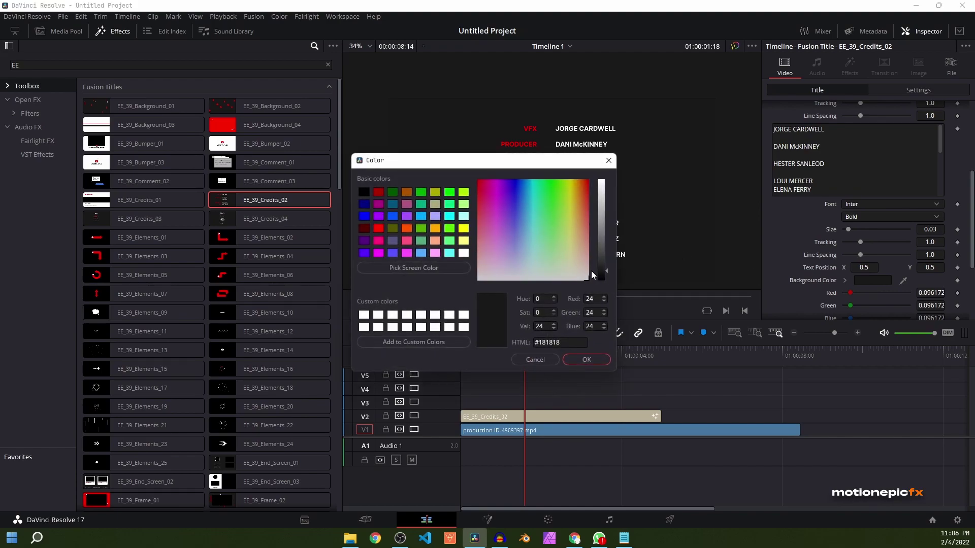
left_click_drag(612, 273, 608, 238)
key("Return")
scroll(815, 214, "down", 3)
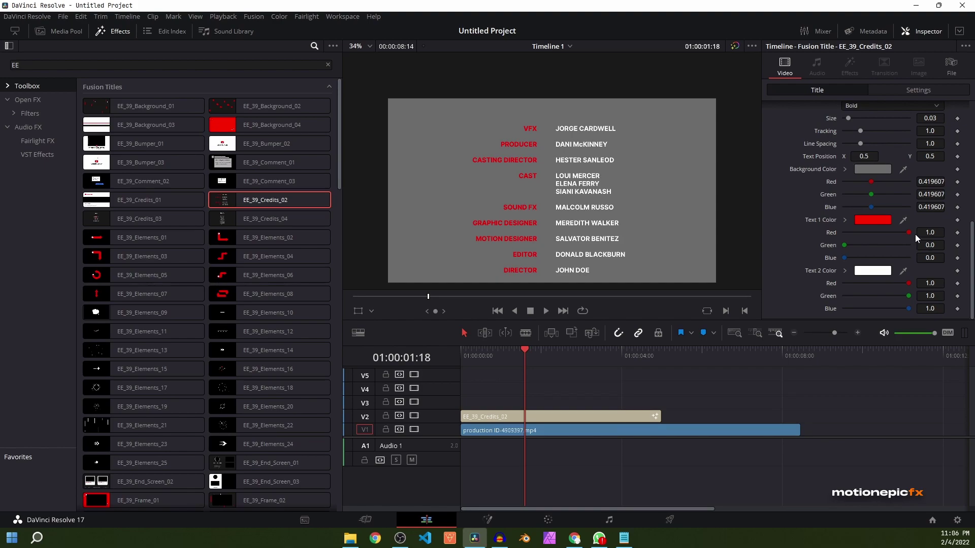
left_click_drag(915, 234, 816, 222)
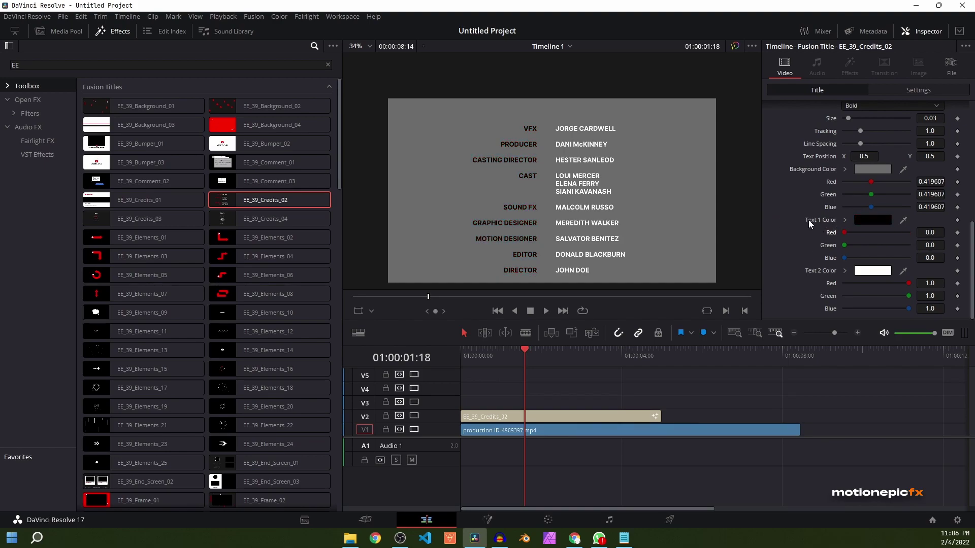
scroll(811, 206, "up", 3)
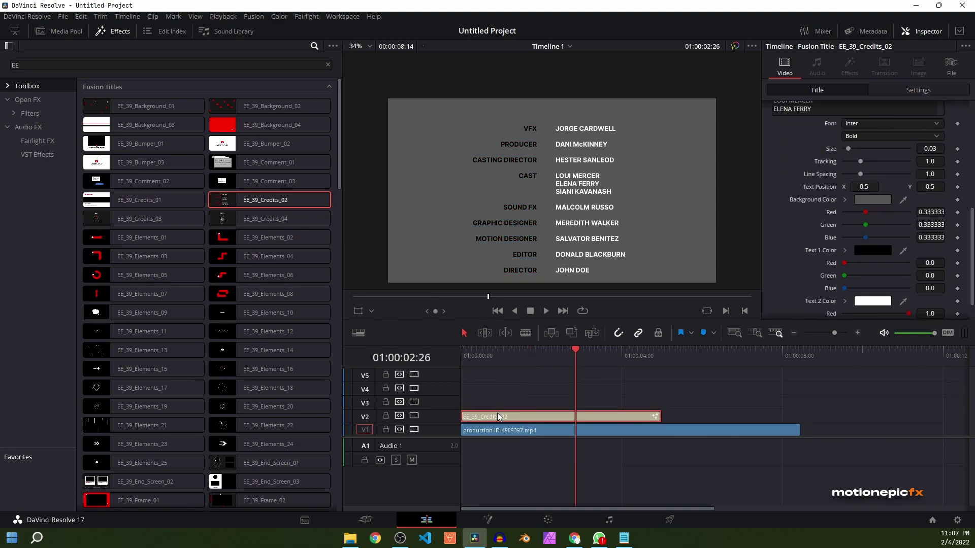
key("Delete")
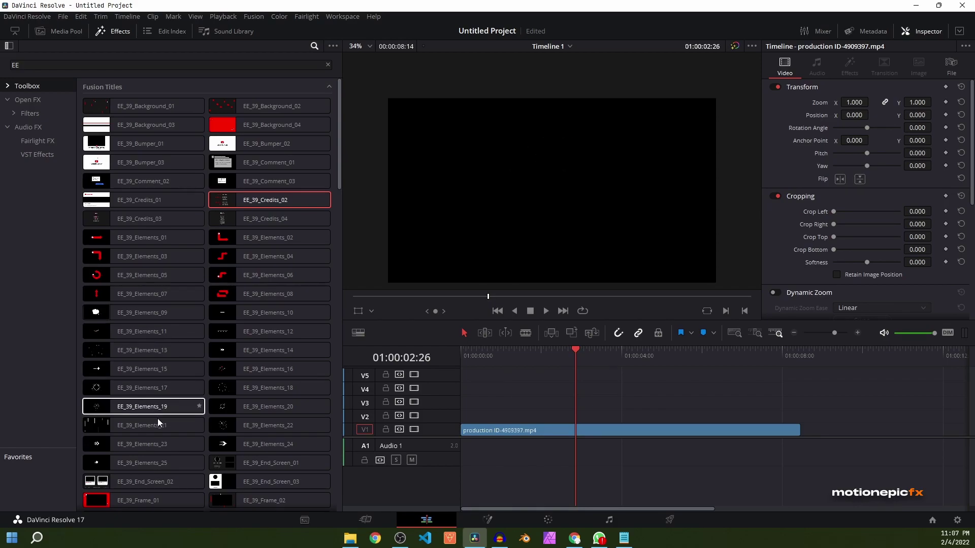
- Place EE_39_Elements_18 on V2 and preview its recoloured circles at 01:00:02:00 and 01:00:02:09
scroll(157, 419, "down", 3)
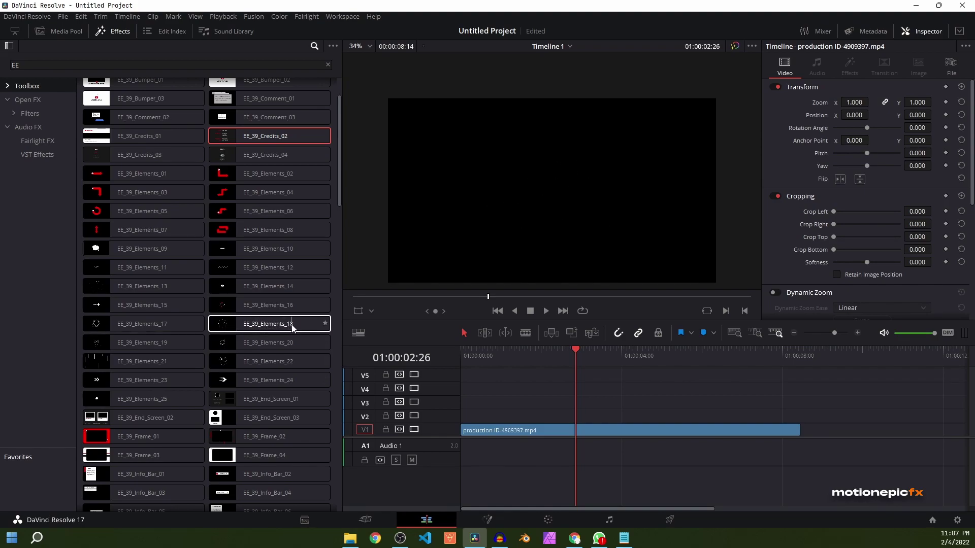
left_click_drag(292, 324, 465, 413)
left_click(508, 355)
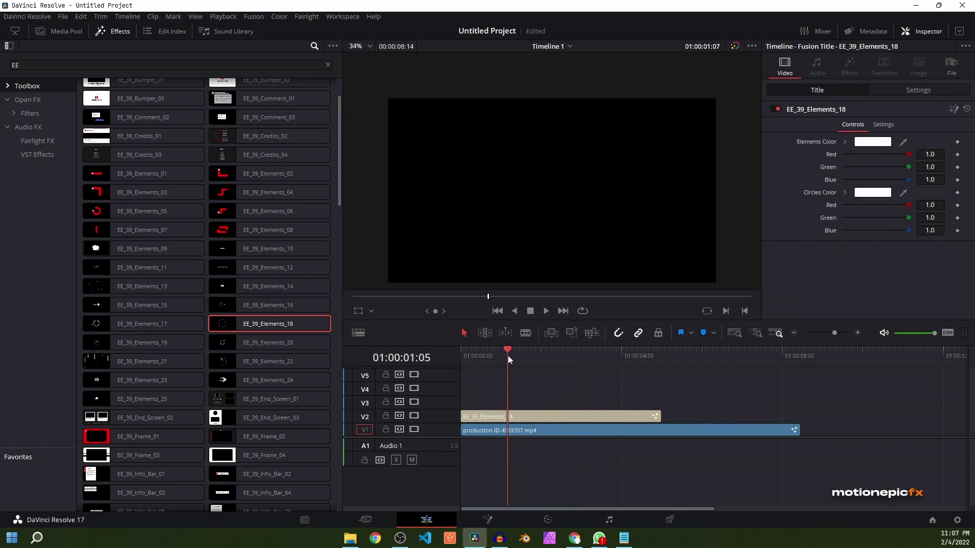
left_click_drag(508, 359, 541, 359)
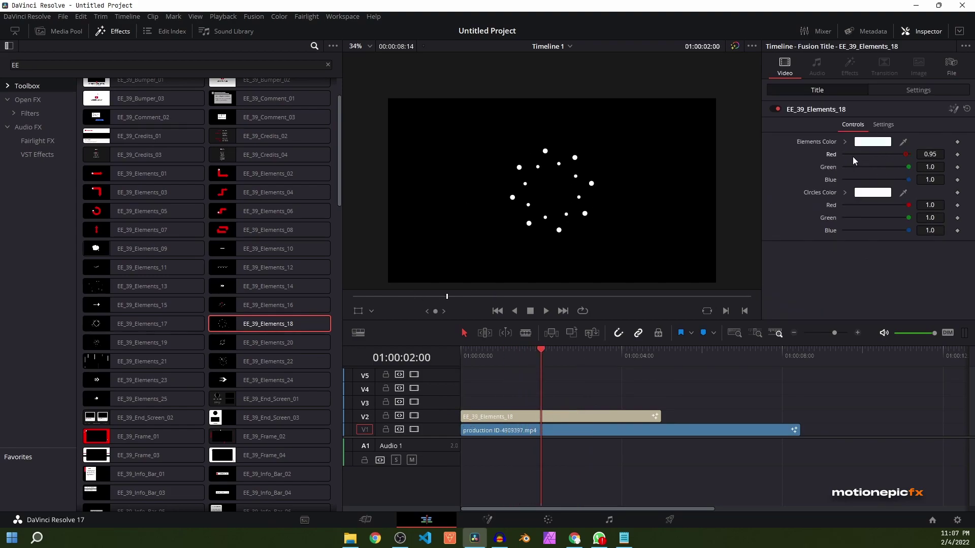
left_click_drag(510, 355, 557, 354)
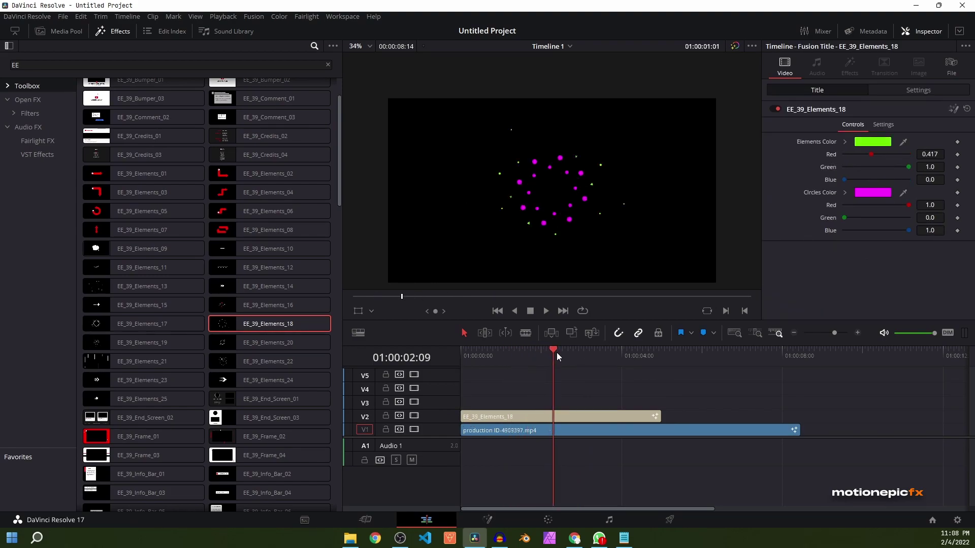
left_click(589, 415)
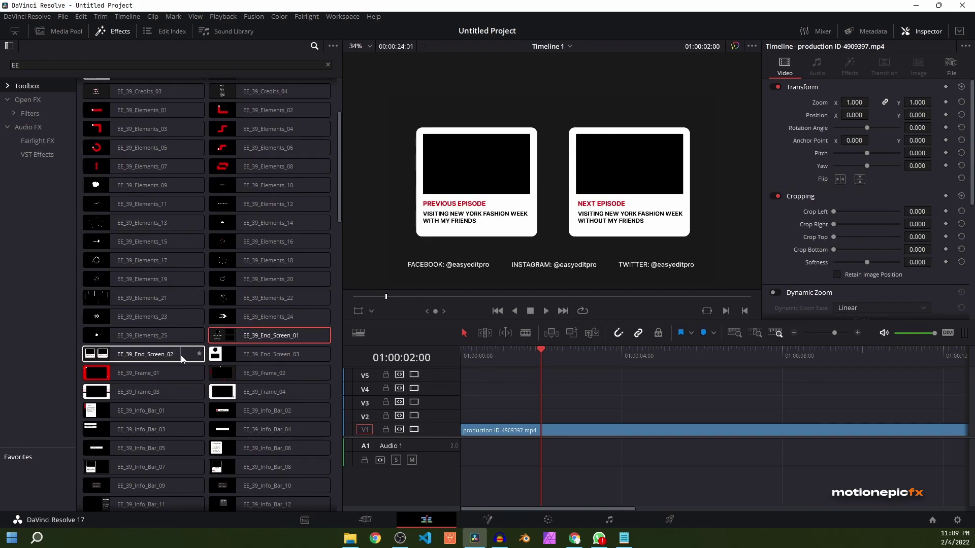
- Place EE_39_End_Screen_01 on V2 and briefly hide V1 to view the bare end screen
left_click_drag(225, 335, 497, 418)
left_click_drag(493, 358, 559, 358)
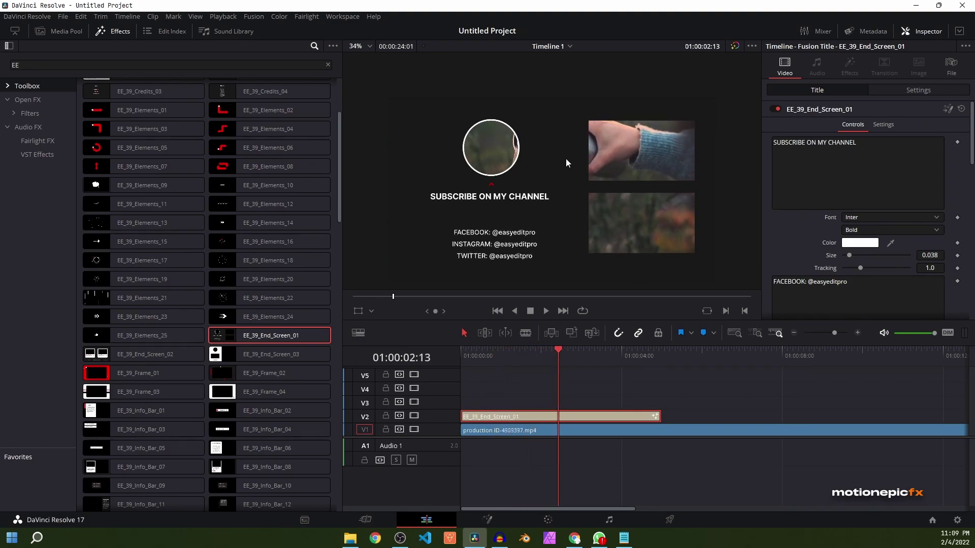
left_click(414, 429)
left_click(415, 429)
- Shrink the production video to about 0.330 zoom to fit the end screen's media box
left_click(502, 430)
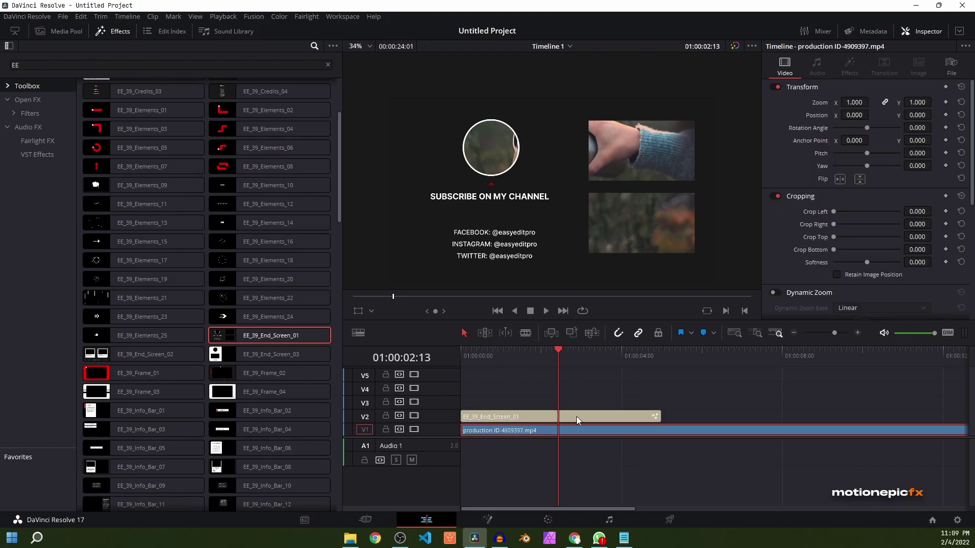
left_click_drag(855, 102, 929, 115)
mouse_move(855, 103)
left_mouse_down()
mouse_move(872, 103)
mouse_move(858, 116)
mouse_move(868, 115)
left_mouse_up()
left_click_drag(512, 360, 565, 367)
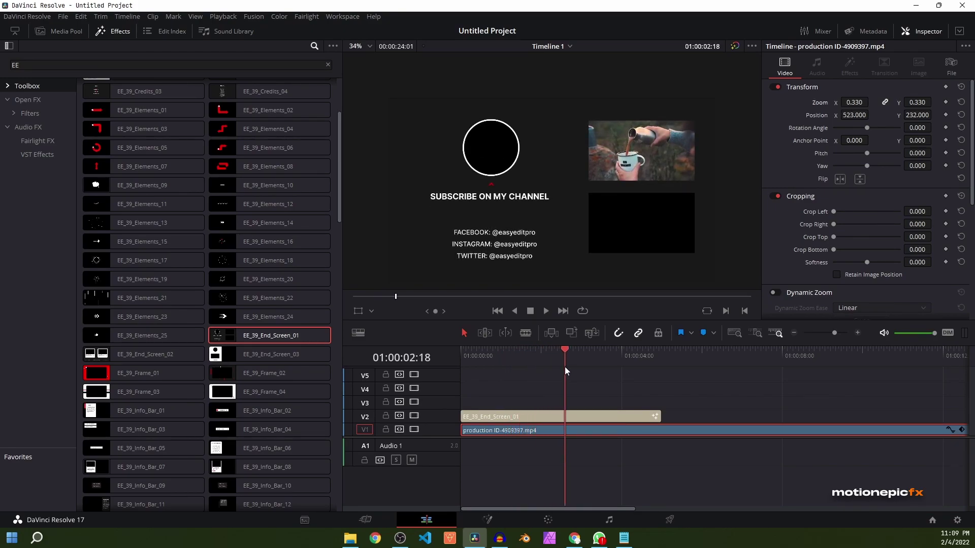
- Add the pexels-yaroslav clip to V2 at the timeline start, moving the End Screen title to V3
left_click(62, 31)
left_click_drag(187, 71, 695, 416)
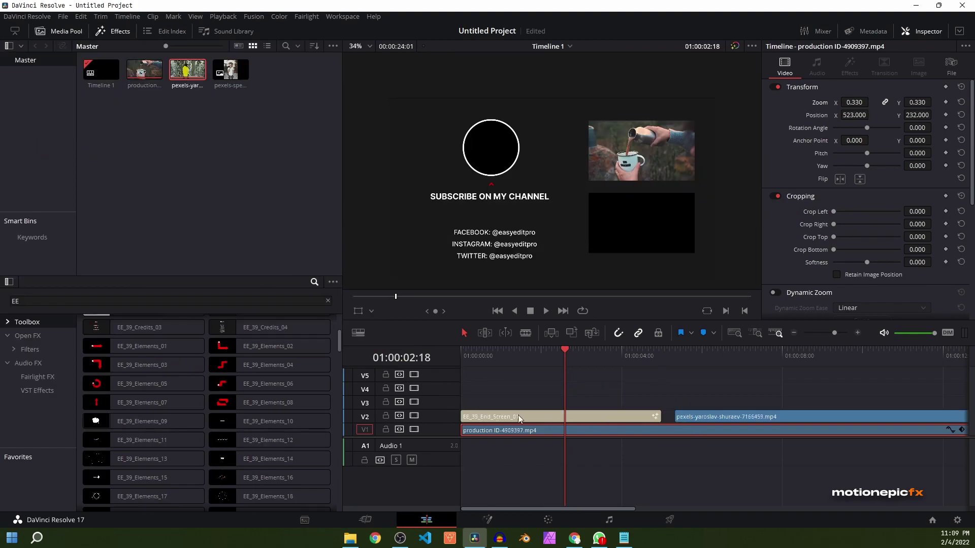
left_click(469, 420)
left_click_drag(469, 420, 499, 407)
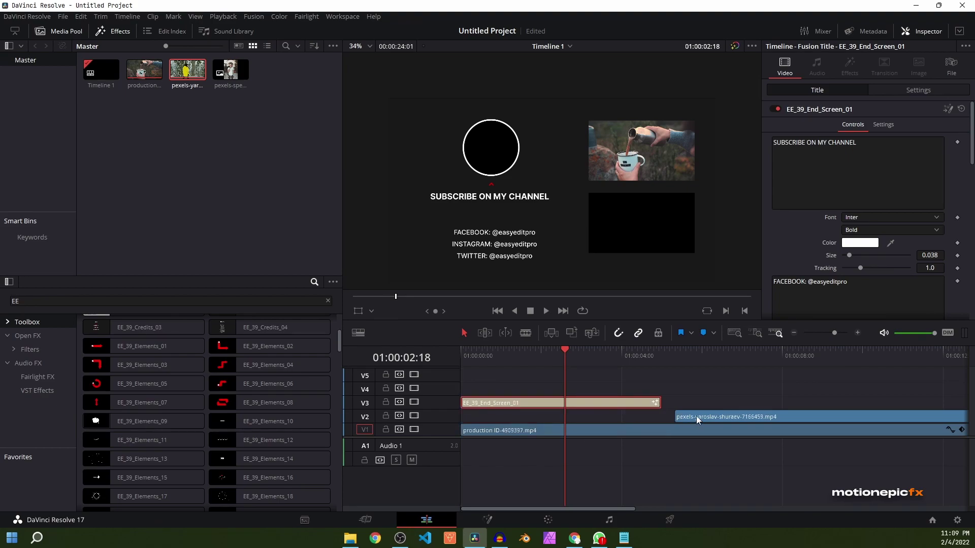
left_click_drag(697, 416, 485, 415)
left_click(487, 352)
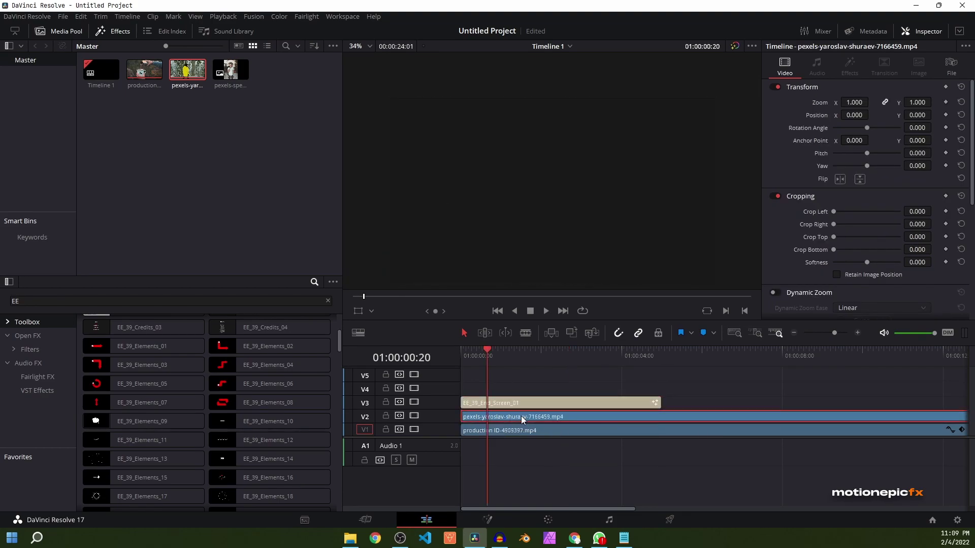
- Paste the production clip's 0.330 zoom and position onto the snowboarder clip, then lower it into the bottom box
left_click(510, 430)
right_click(511, 430)
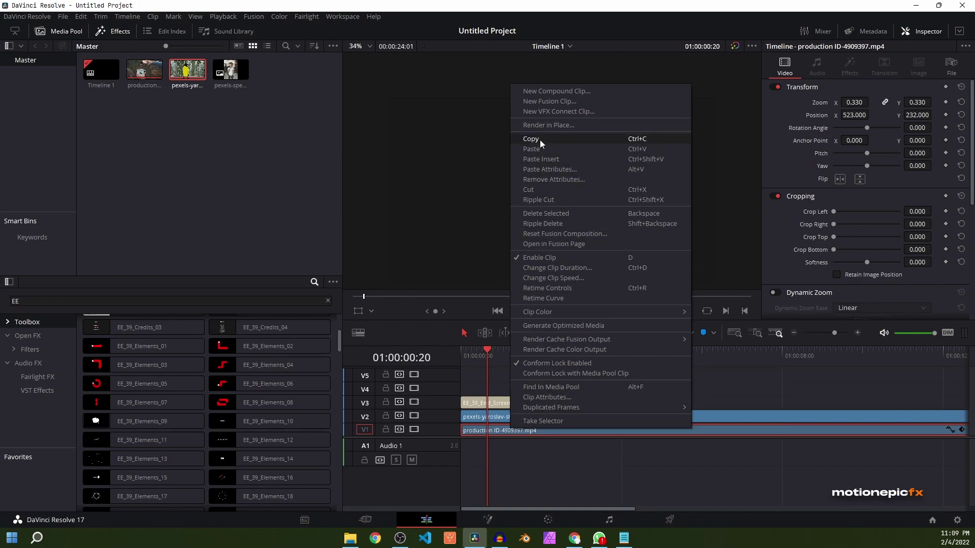
left_click(541, 139)
left_click(510, 417)
right_click(509, 416)
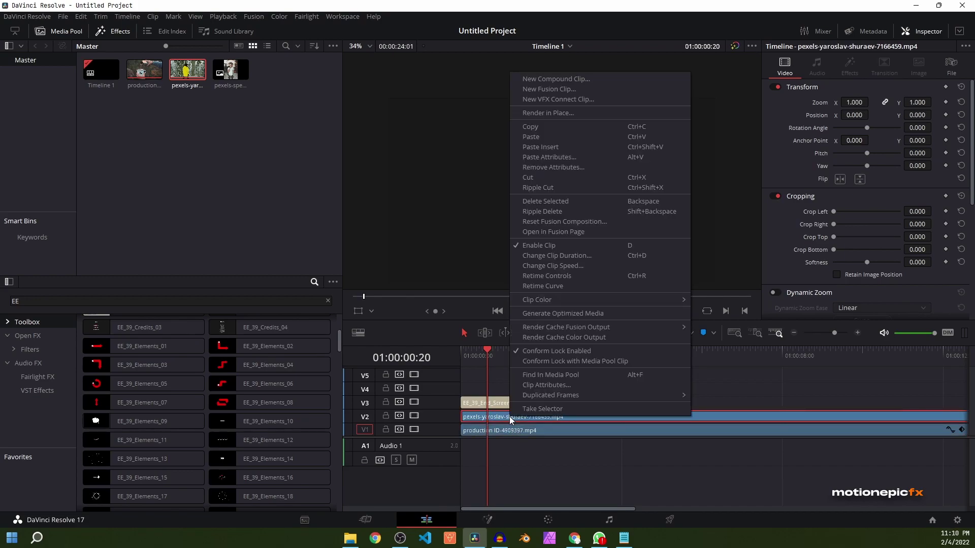
left_click(546, 160)
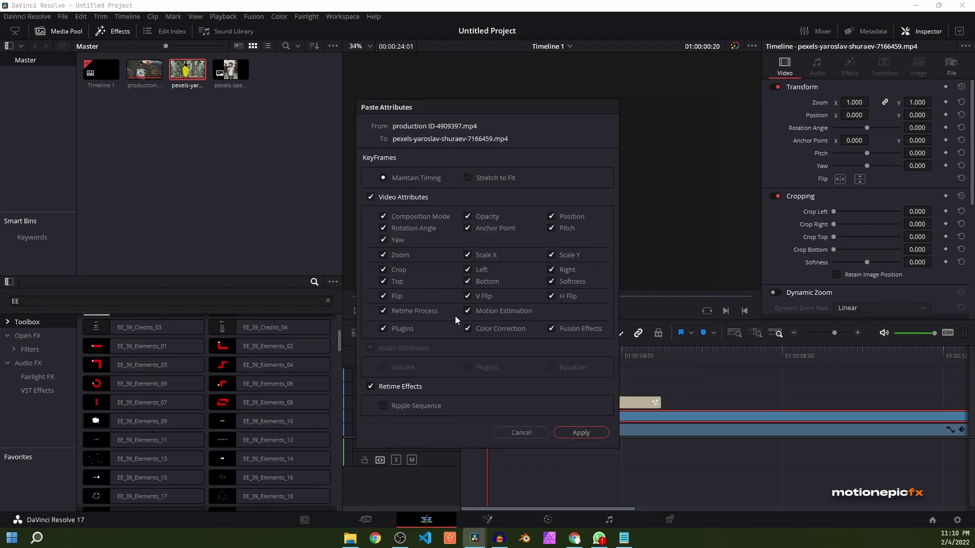
left_click(580, 432)
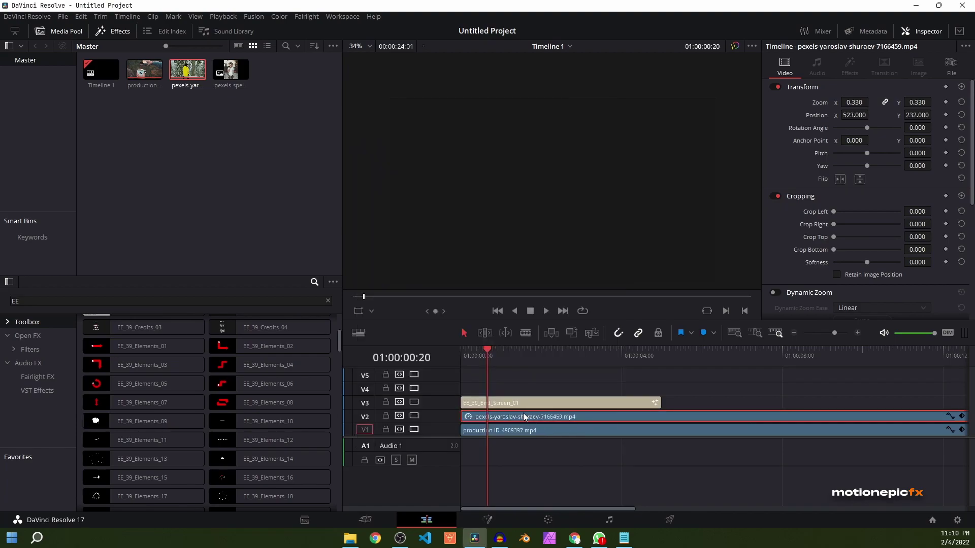
left_click_drag(503, 350, 550, 353)
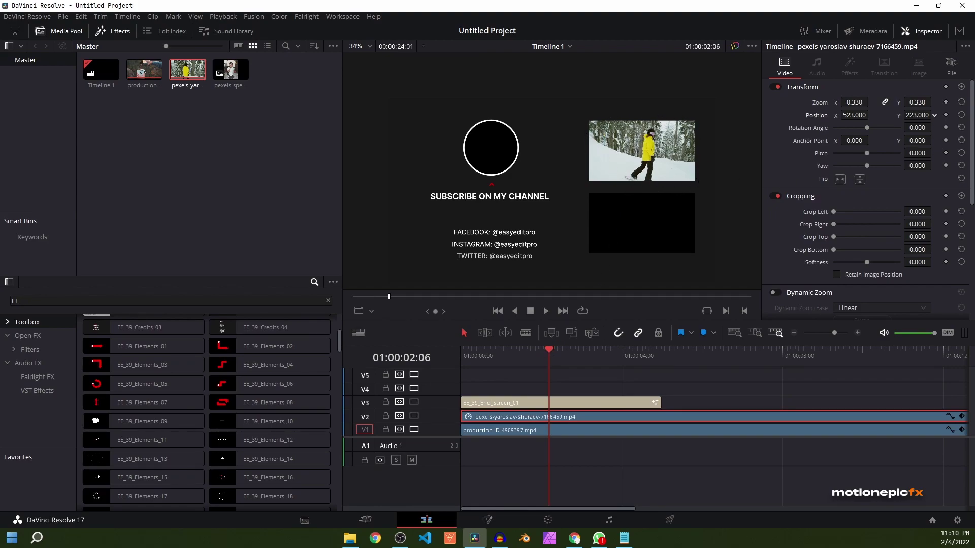
left_click_drag(917, 115, 846, 114)
- Move the end-screen title up to V4 and put the pexels-spencer photo on V3
left_click_drag(549, 351, 612, 351)
left_click(496, 403)
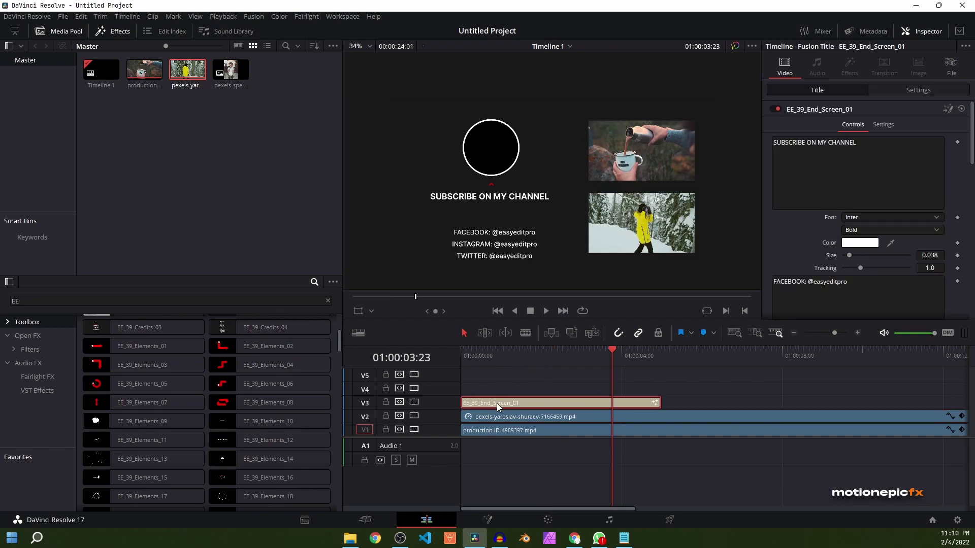
left_click_drag(490, 404, 477, 388)
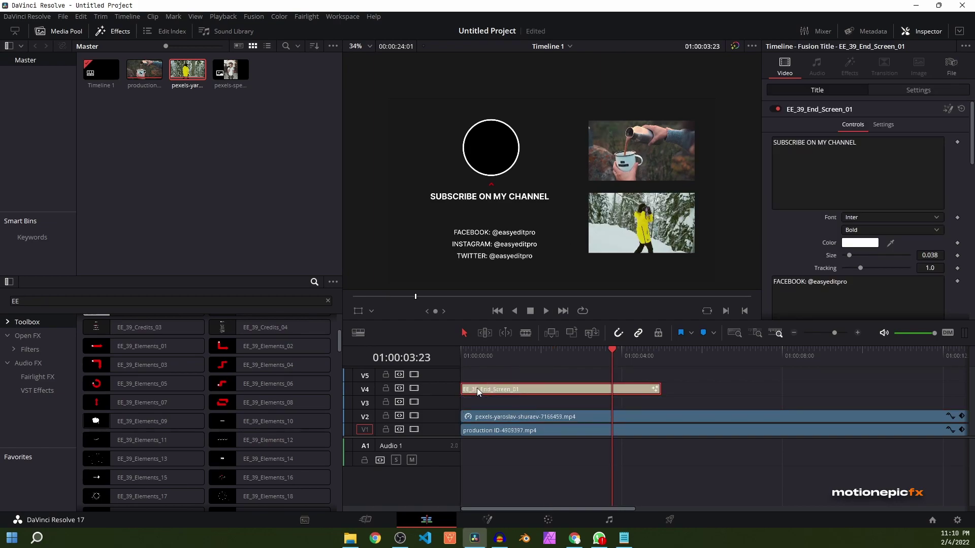
left_click_drag(233, 71, 460, 406)
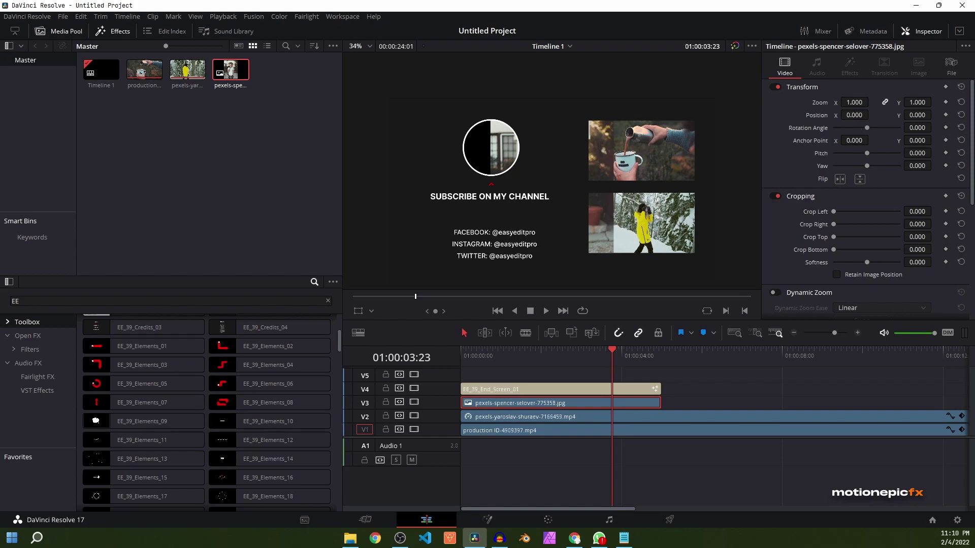
- Zoom the photo to 0.730 and position it so the face fills the profile circle
left_click_drag(854, 115, 808, 115)
left_click_drag(917, 115, 927, 114)
left_click_drag(866, 102, 857, 101)
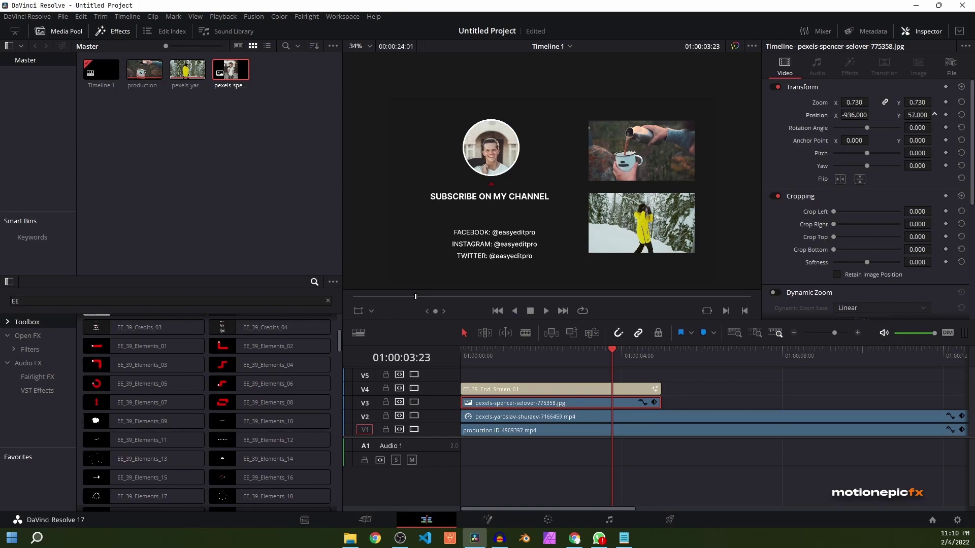
left_click_drag(917, 115, 934, 115)
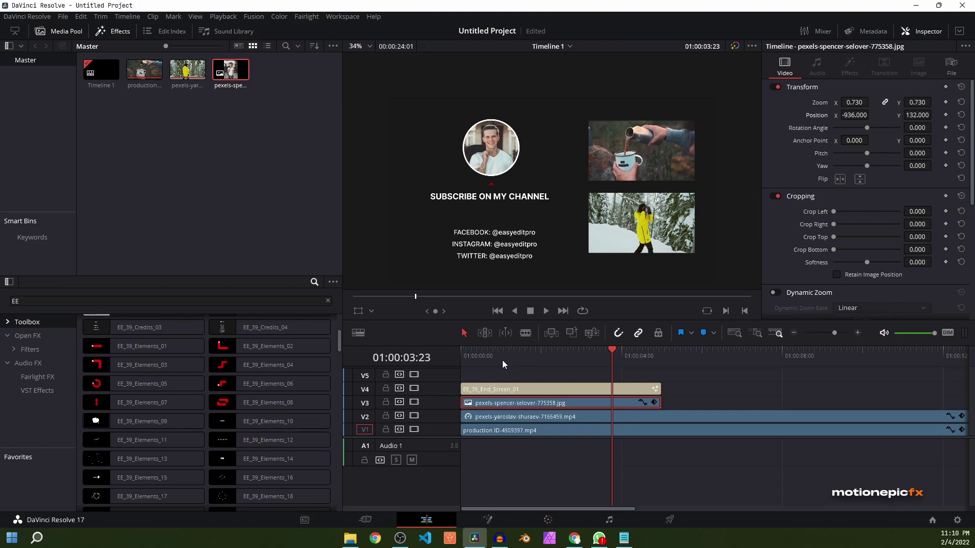
left_click_drag(502, 361, 611, 363)
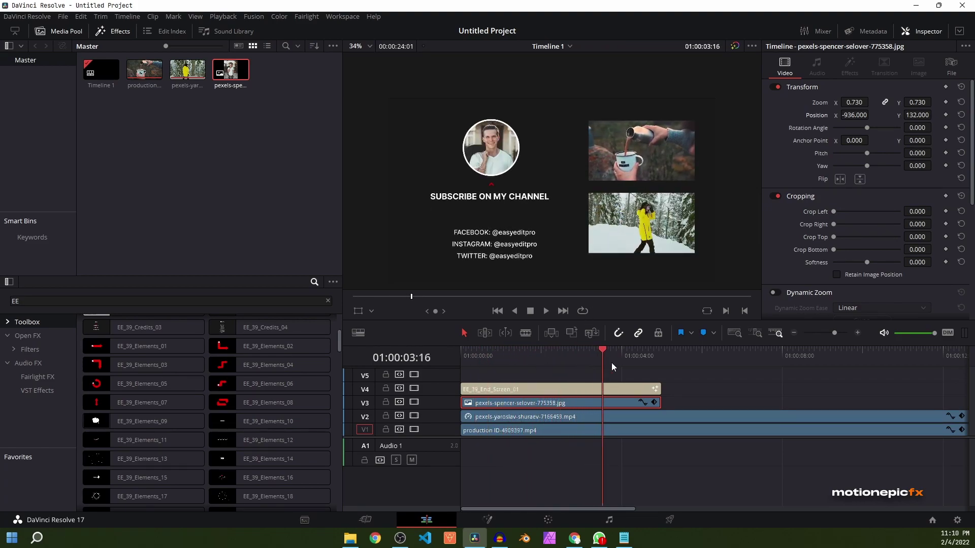
left_click(533, 392)
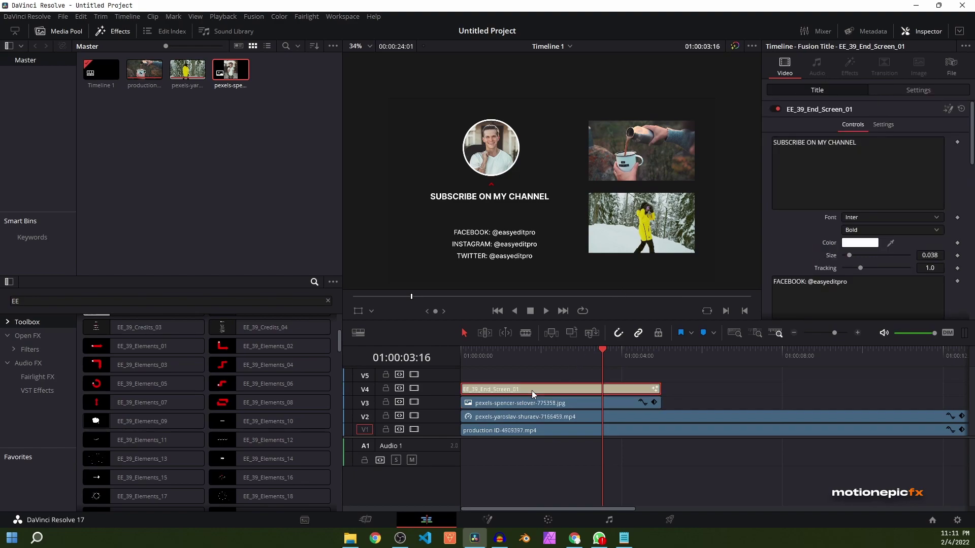
left_click_drag(878, 149, 751, 141)
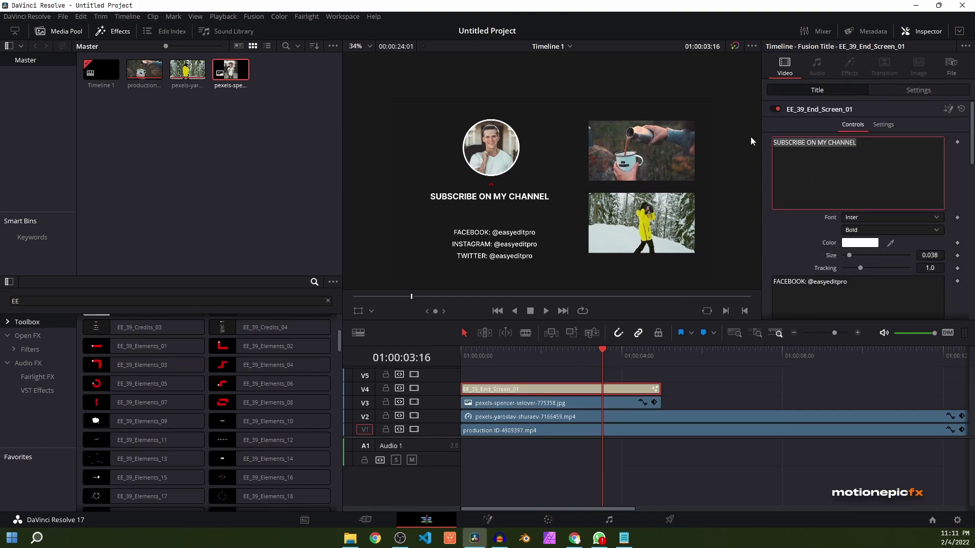
scroll(838, 193, "down", 2)
left_click(844, 225)
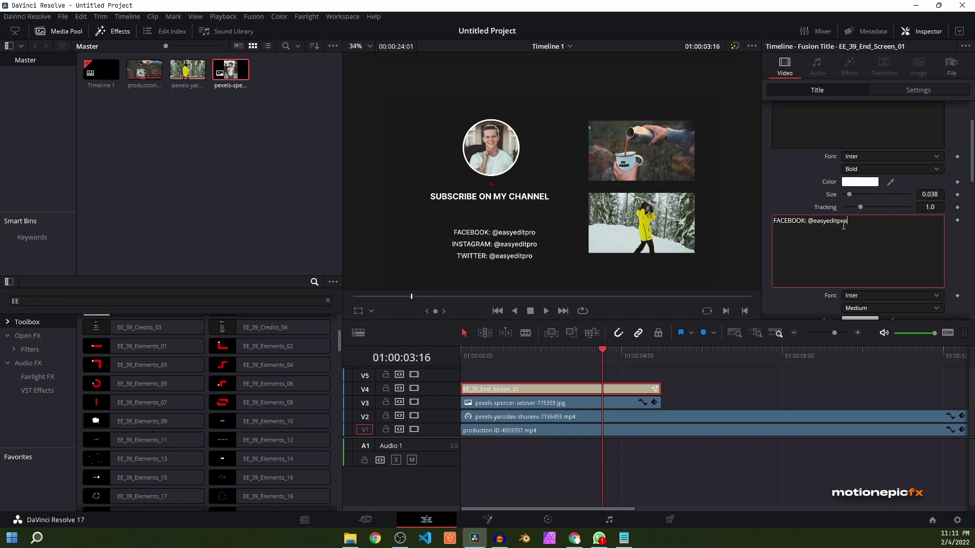
left_click_drag(867, 224, 810, 223)
type("username")
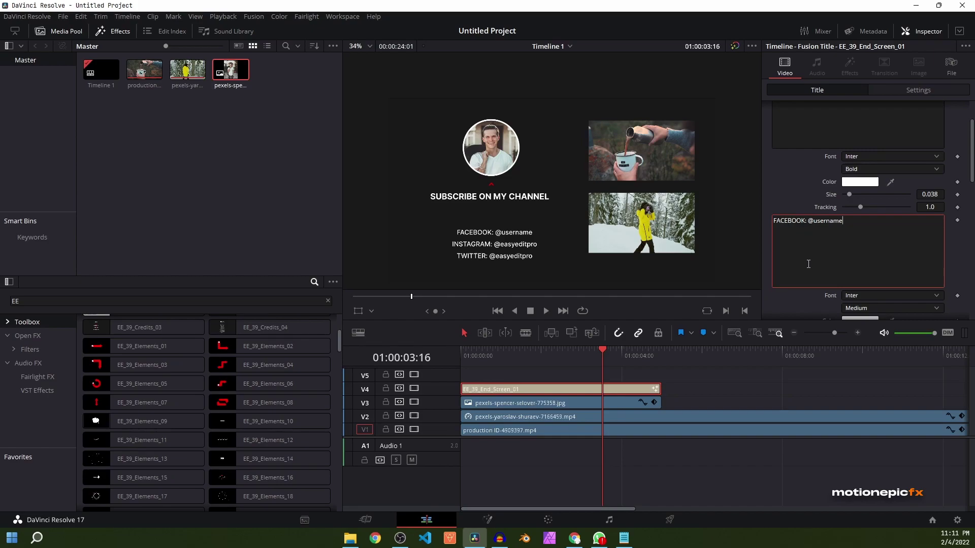
- Delete the end-screen title, portrait and snowboarder clips from tracks V2–V4
scroll(809, 264, "down", 1)
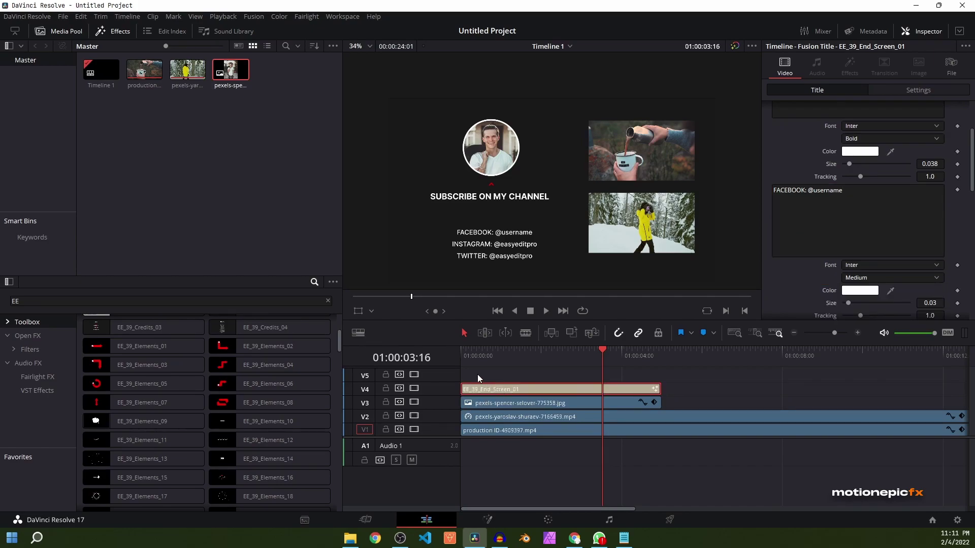
left_click_drag(477, 374, 511, 418)
key("Delete")
left_click(58, 31)
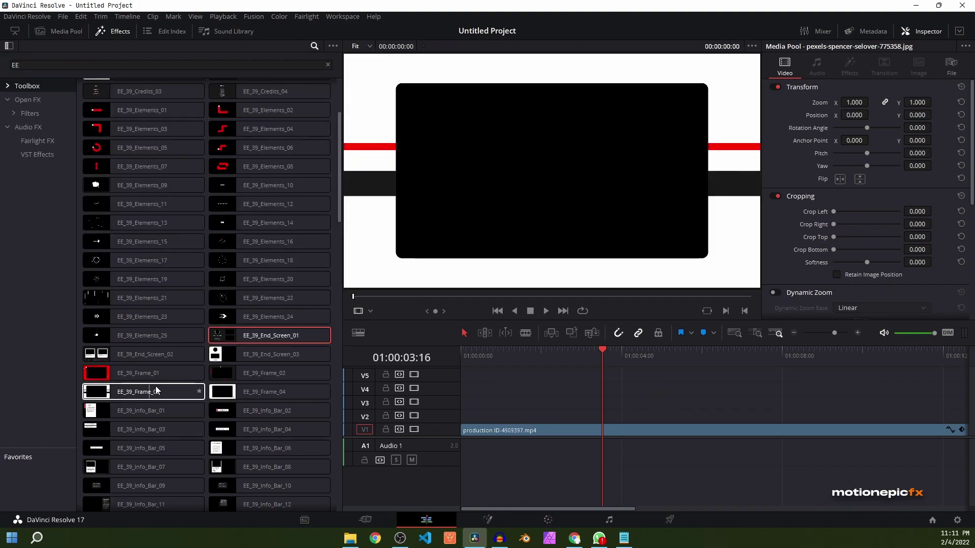
- Add EE_39_Frame_04 on V2 and reset the production clip's zoom and position to full-size, centred
left_click_drag(261, 388, 493, 416)
left_click_drag(497, 363, 551, 361)
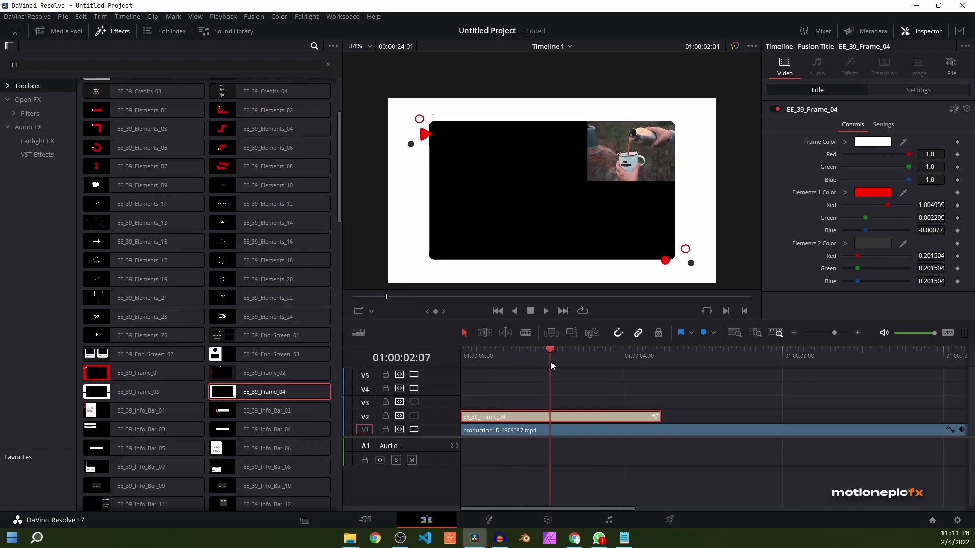
left_click(506, 431)
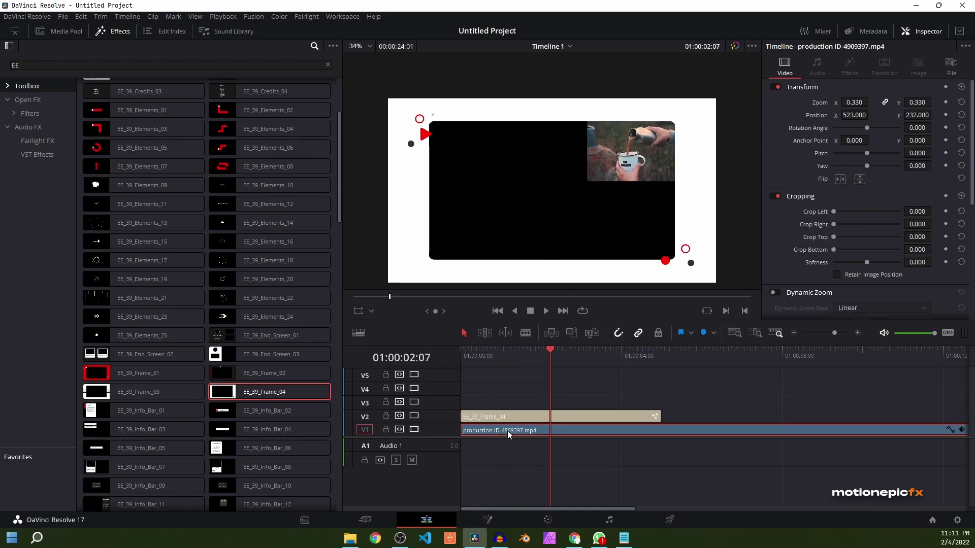
left_click(961, 102)
left_click(962, 115)
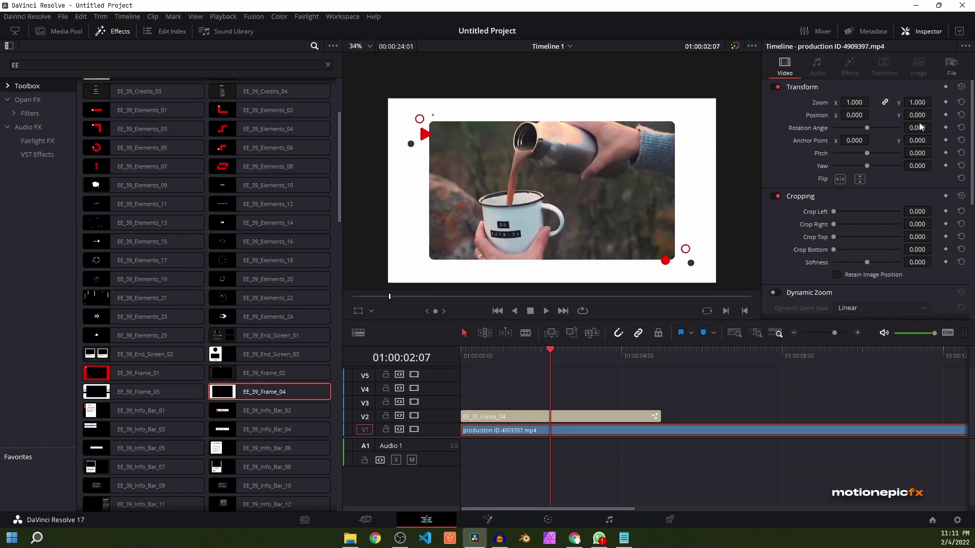
left_click_drag(476, 354, 623, 370)
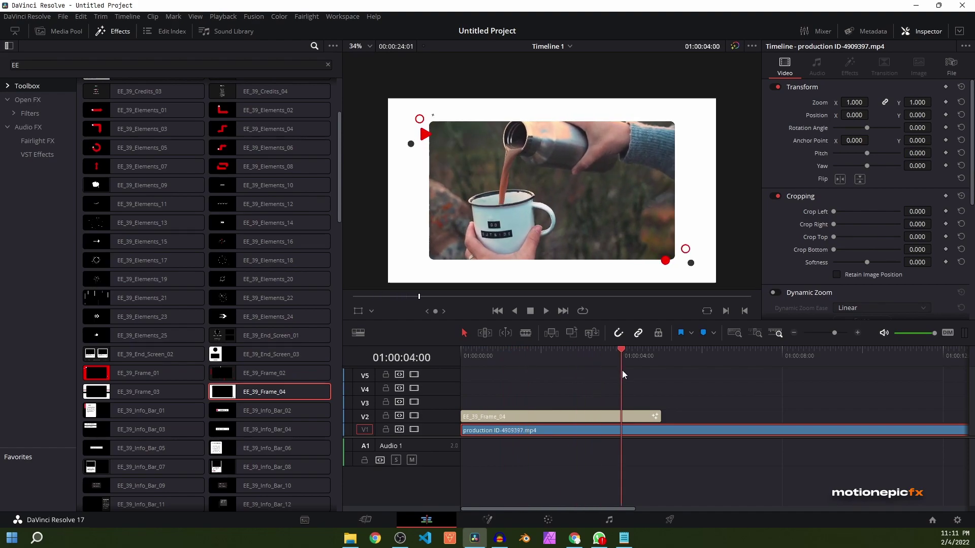
- Recolour the frame by removing its red, then delete the Frame_04 title
left_click(662, 417)
left_click_drag(662, 416, 731, 415)
key("ctrl+z")
left_click(526, 354)
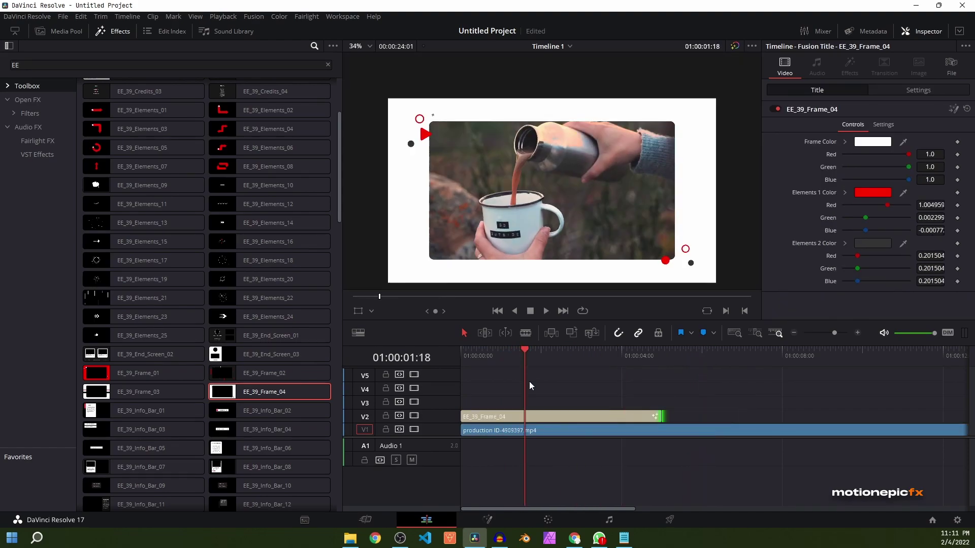
left_click(541, 413)
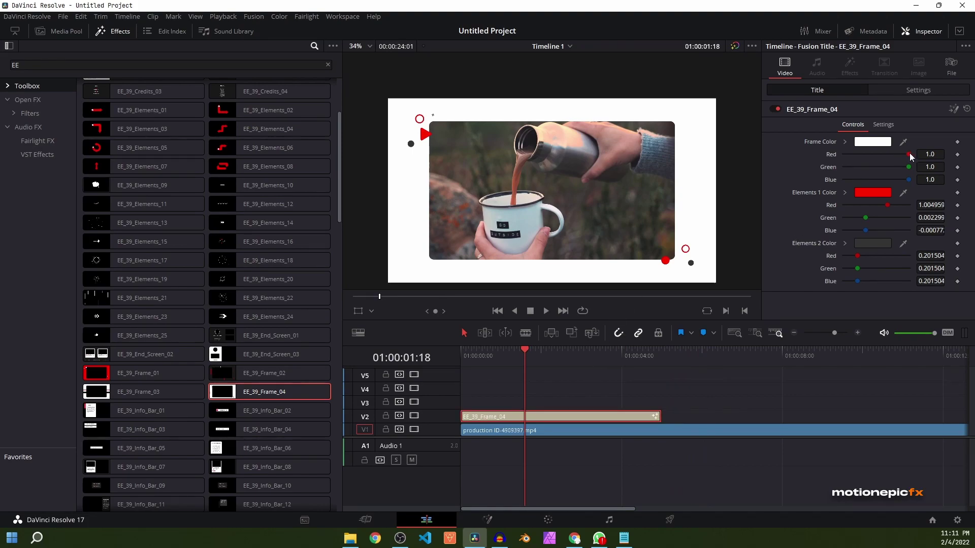
left_click_drag(908, 154, 843, 154)
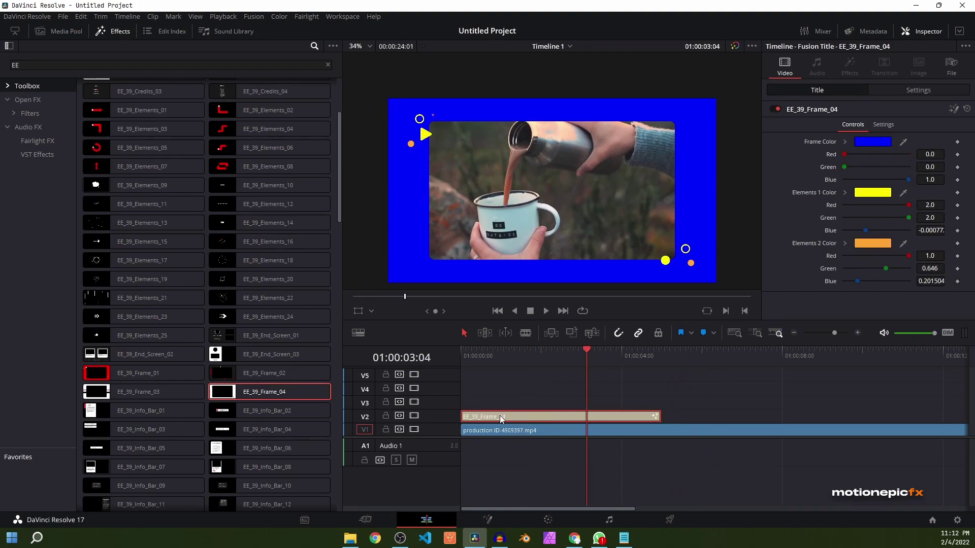
key("Delete")
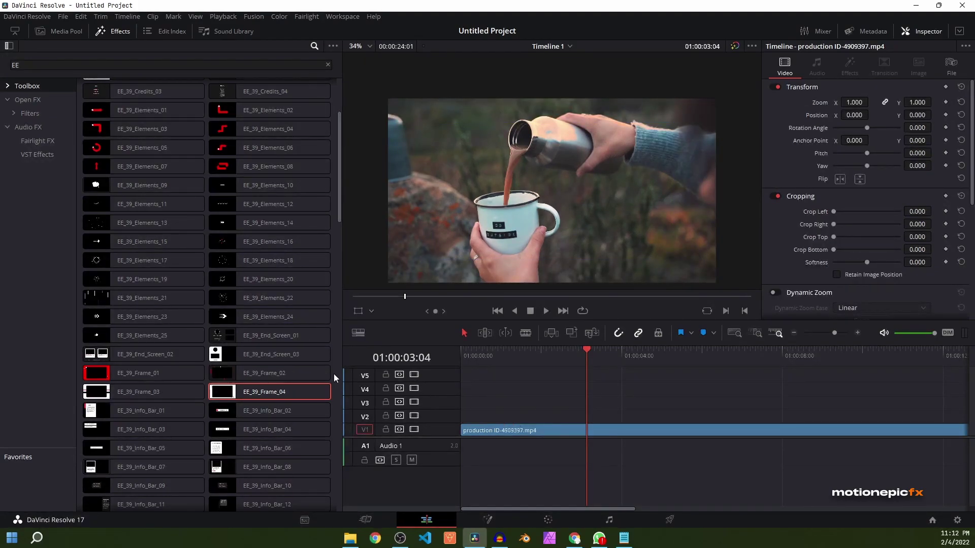
scroll(334, 374, "down", 4)
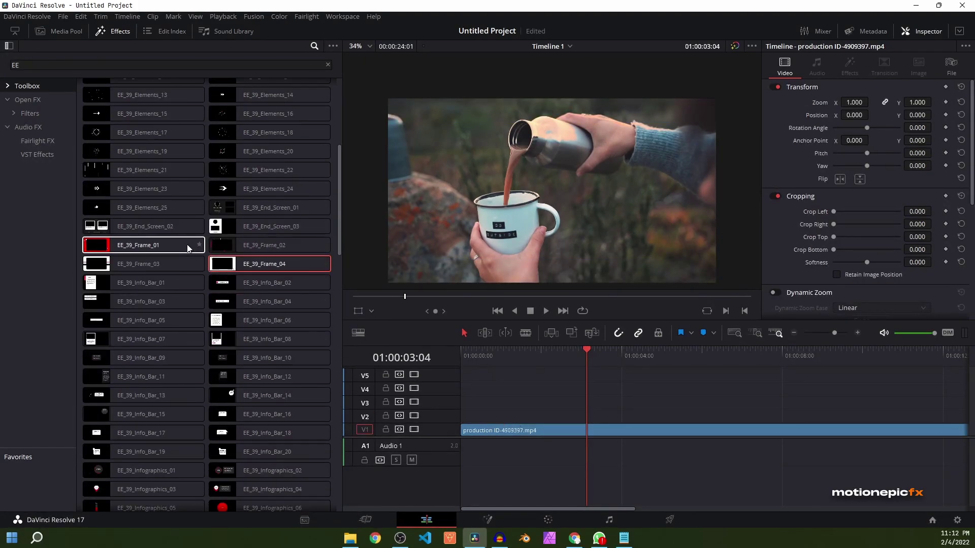
scroll(338, 262, "down", 2)
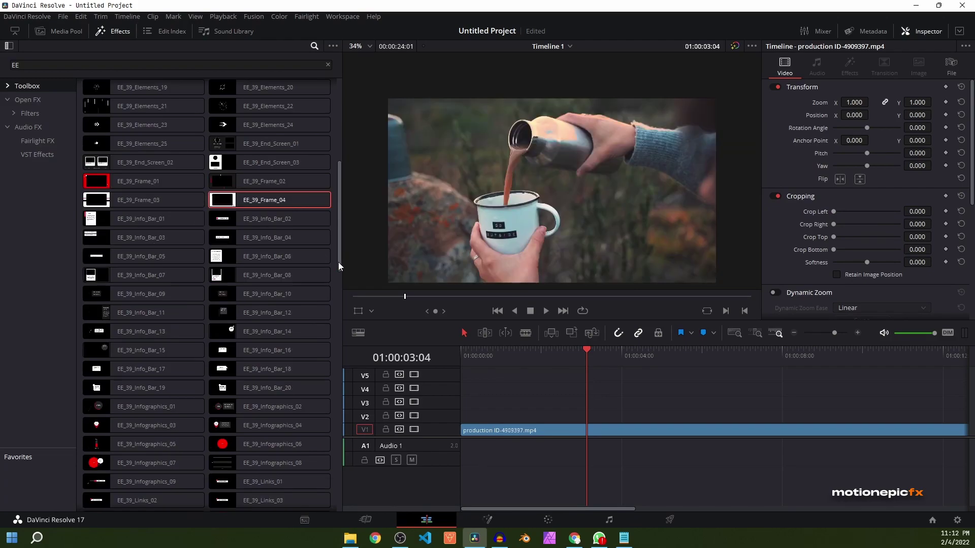